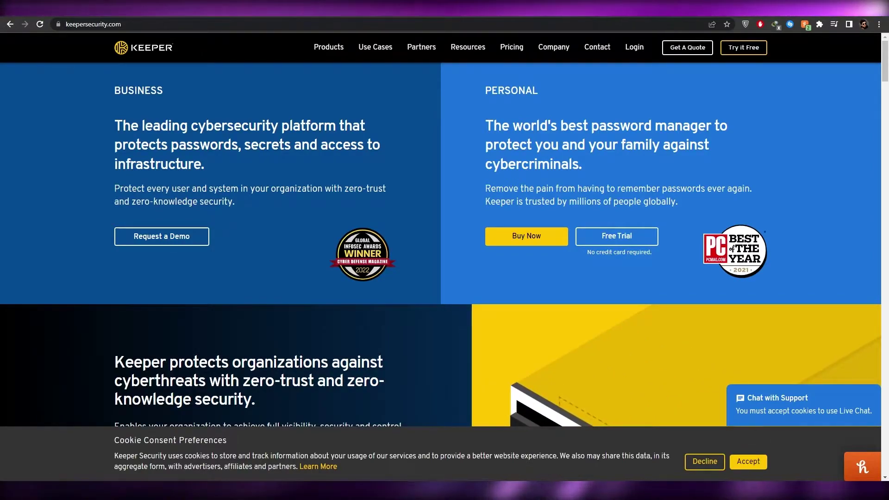
Decline cookie tracking on the Keeper homepage and scroll through its sections
{"action": "left_click", "coordinate": [700, 468]}
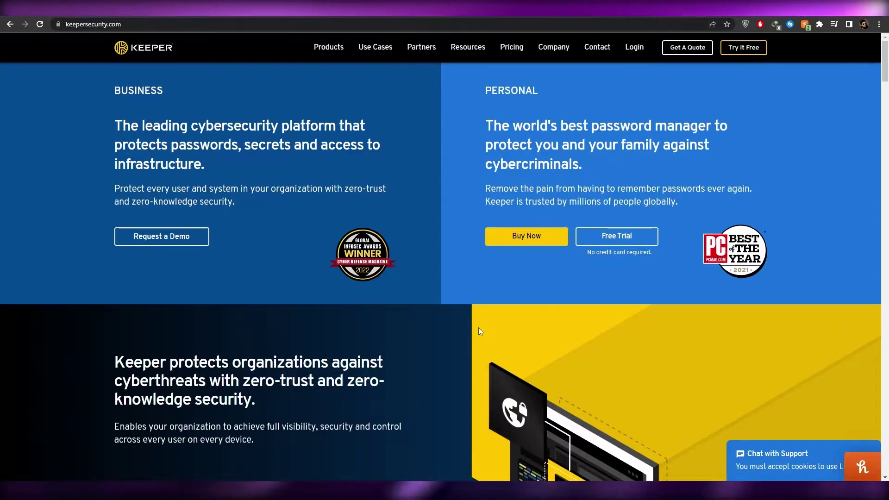
{"action": "scroll", "coordinate": [478, 326], "scroll_direction": "down", "scroll_amount": 6}
{"action": "scroll", "coordinate": [477, 333], "scroll_direction": "up", "scroll_amount": 1}
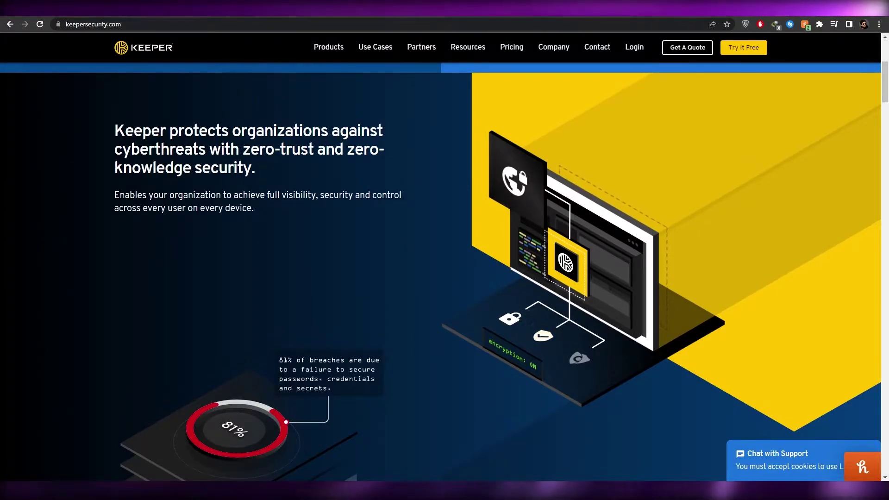
{"action": "scroll", "coordinate": [440, 387], "scroll_direction": "down", "scroll_amount": 6}
{"action": "scroll", "coordinate": [442, 385], "scroll_direction": "up", "scroll_amount": 6}
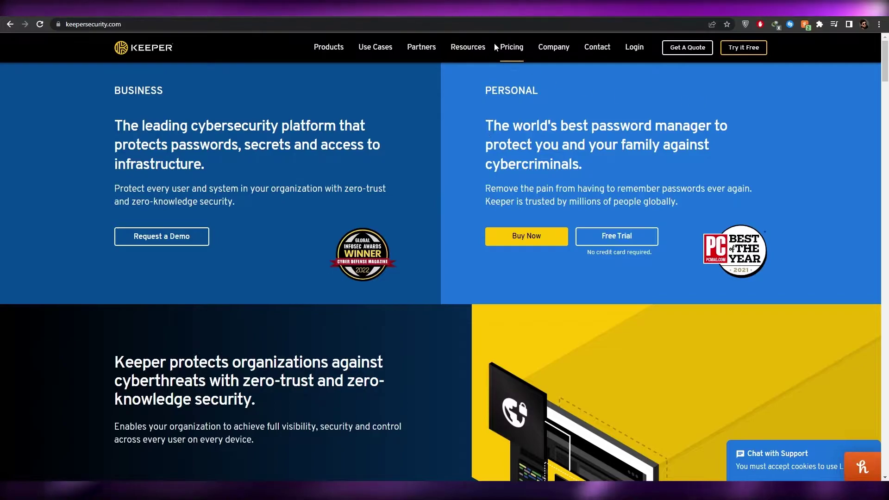
Open the 30%-off pricing page and highlight the Unlimited plan's features, from password generation to unlimited devices
{"action": "left_click", "coordinate": [512, 47]}
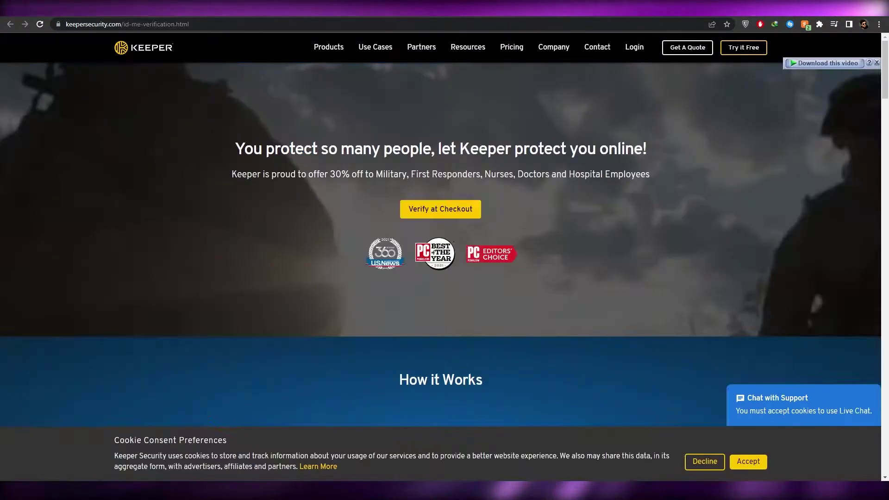
{"action": "scroll", "coordinate": [312, 270], "scroll_direction": "down", "scroll_amount": 10}
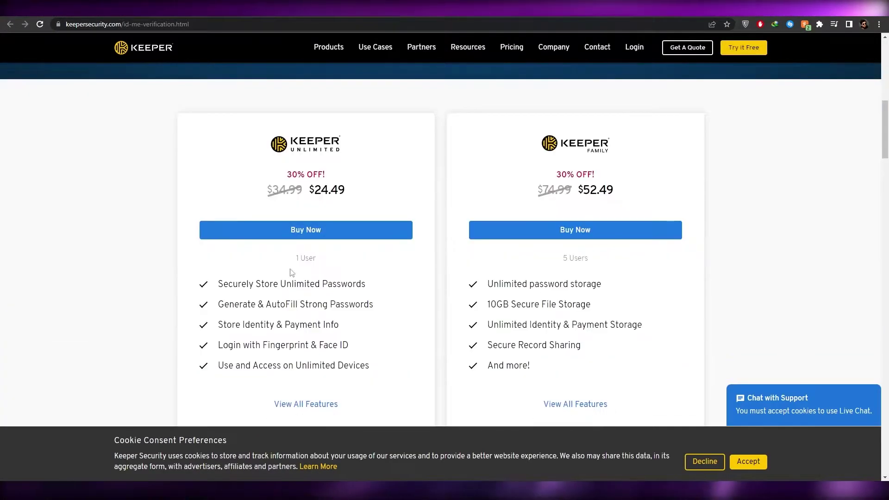
{"action": "scroll", "coordinate": [292, 274], "scroll_direction": "down", "scroll_amount": 4}
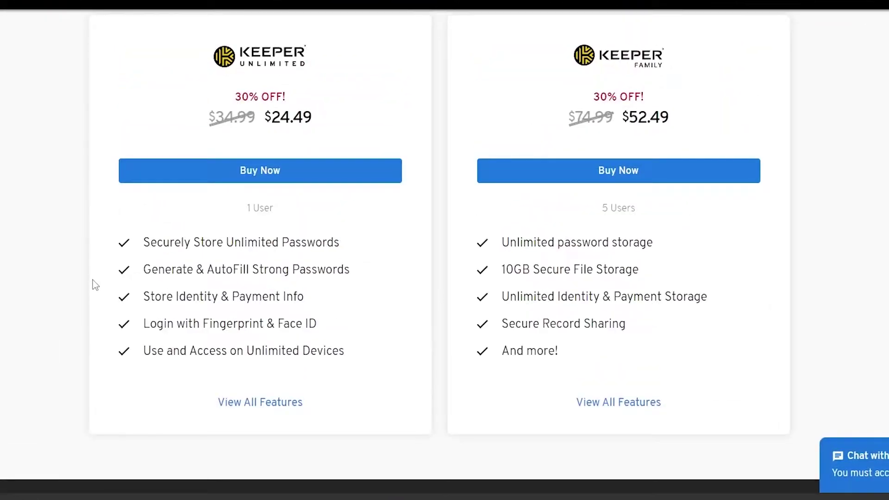
{"action": "scroll", "coordinate": [95, 283], "scroll_direction": "up", "scroll_amount": 1}
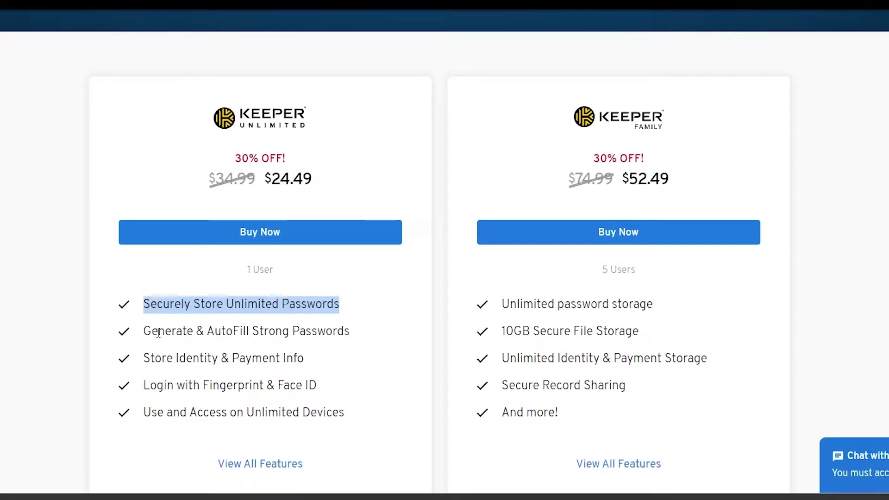
{"action": "left_click_drag", "start_coordinate": [144, 331], "coordinate": [326, 326]}
{"action": "scroll", "coordinate": [359, 323], "scroll_direction": "down", "scroll_amount": 1}
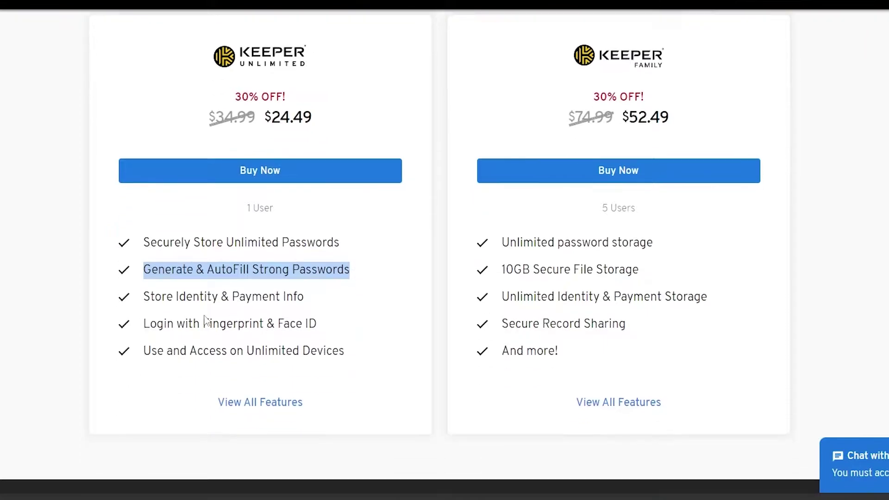
{"action": "left_click_drag", "start_coordinate": [145, 307], "coordinate": [363, 303]}
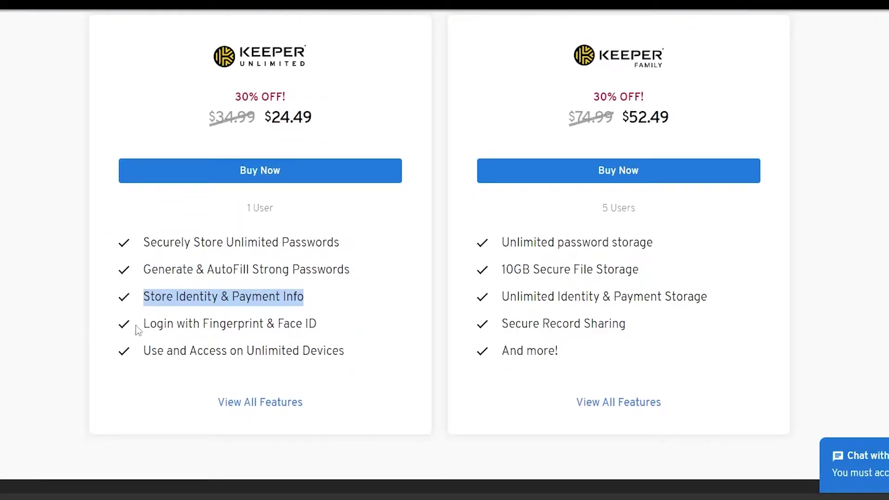
{"action": "left_click_drag", "start_coordinate": [137, 330], "coordinate": [258, 323]}
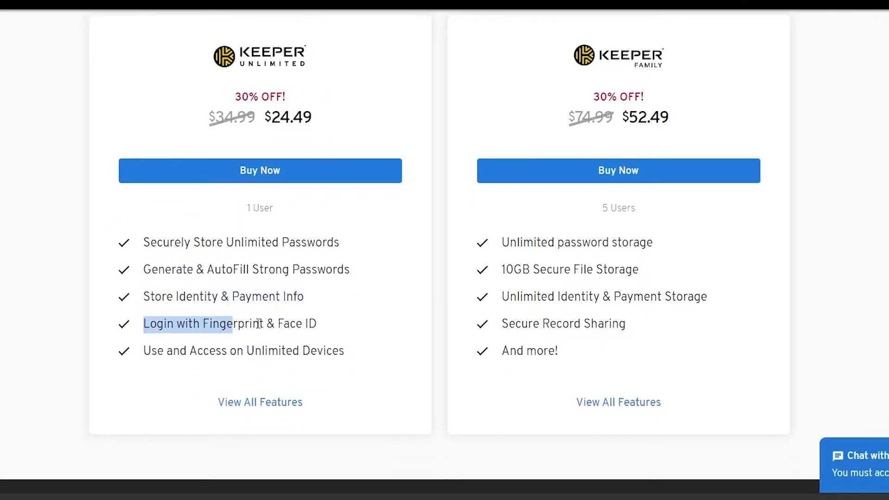
{"action": "left_click", "coordinate": [146, 353]}
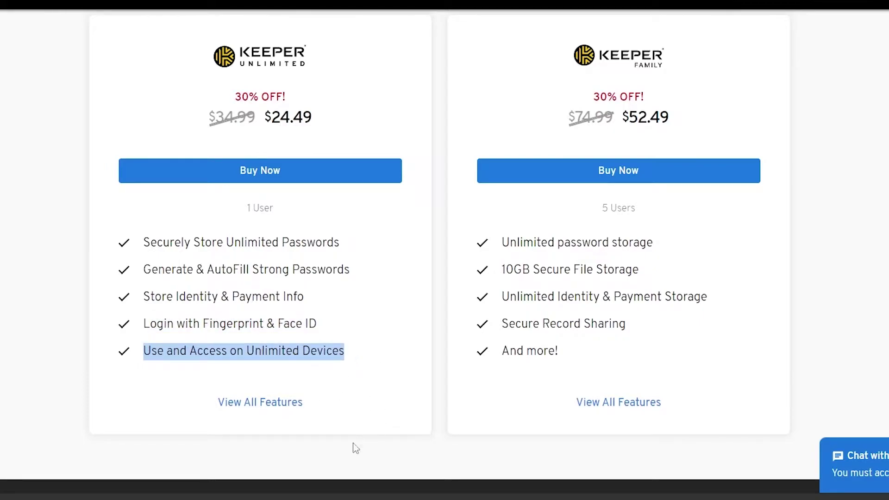
Highlight the Family plan's 10GB file storage, identity storage and record sharing, then reveal the Pricing menu
{"action": "scroll", "coordinate": [580, 366], "scroll_direction": "up", "scroll_amount": 1}
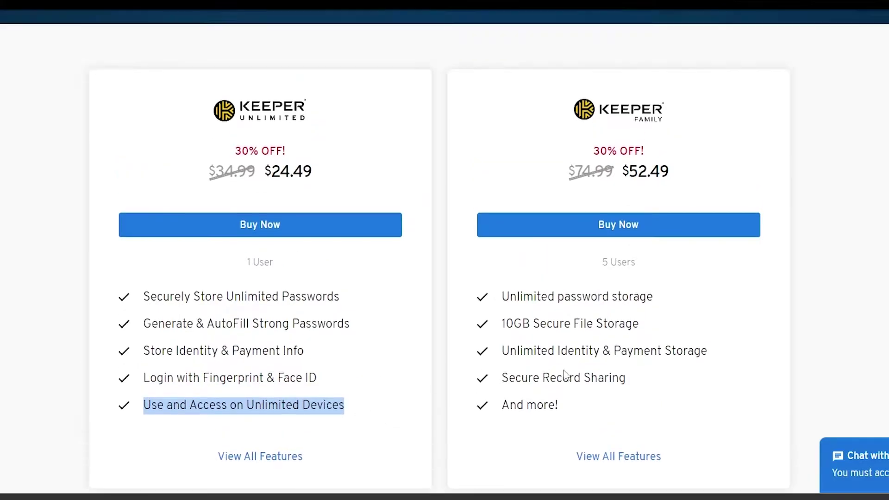
{"action": "left_click", "coordinate": [617, 86]}
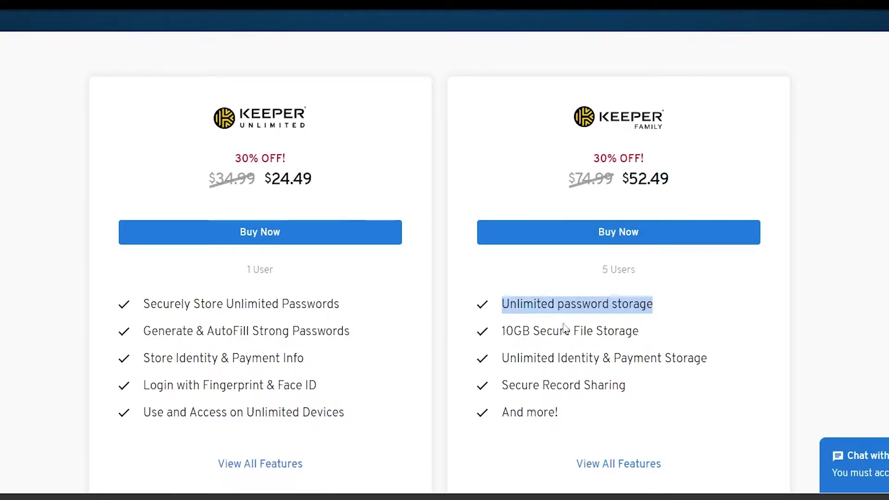
{"action": "left_click_drag", "start_coordinate": [505, 331], "coordinate": [645, 331]}
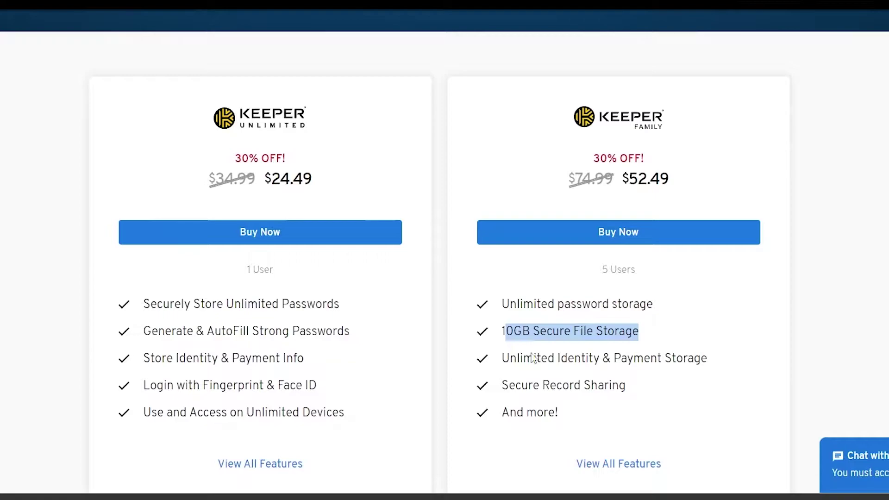
{"action": "left_click_drag", "start_coordinate": [507, 364], "coordinate": [652, 362]}
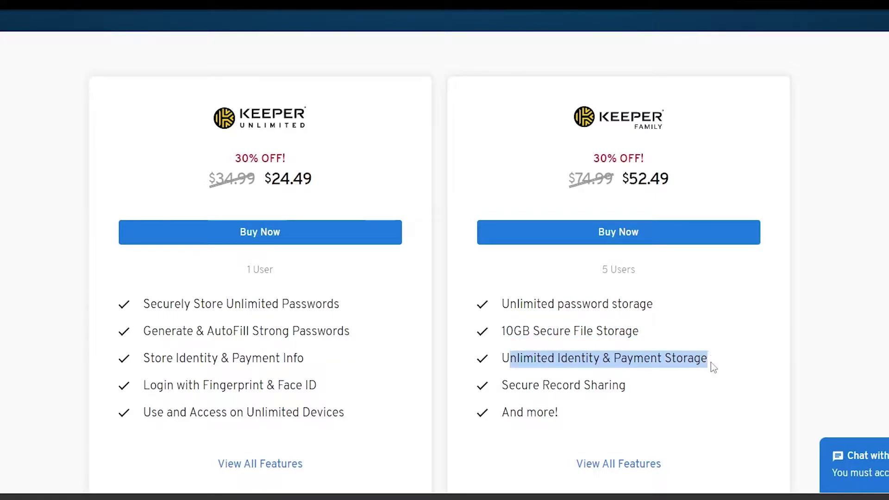
{"action": "left_click_drag", "start_coordinate": [503, 385], "coordinate": [537, 391]}
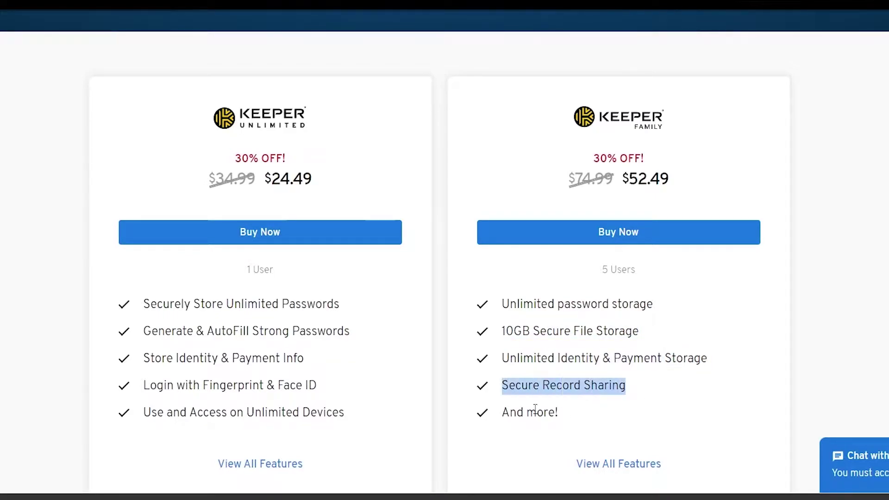
{"action": "scroll", "coordinate": [697, 436], "scroll_direction": "up", "scroll_amount": 8}
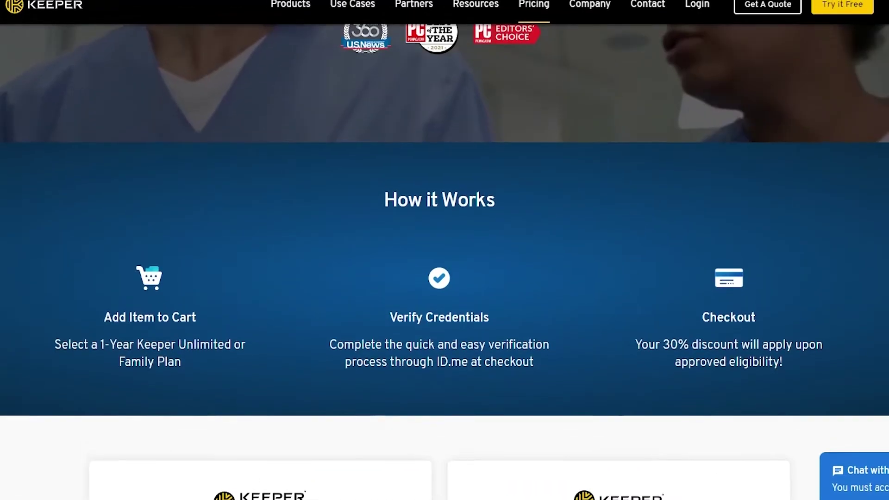
{"action": "mouse_move", "coordinate": [533, 29]}
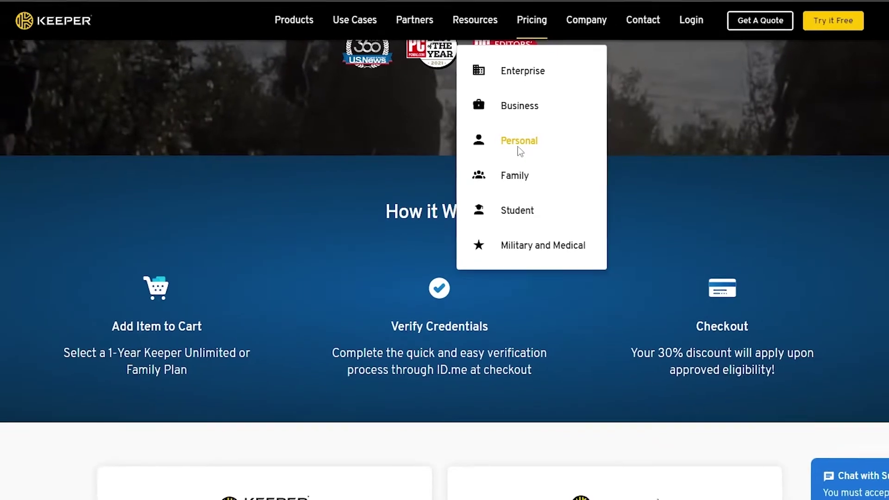
Open Personal pricing and compare the Family plans before returning to the Personal plans
{"action": "left_click", "coordinate": [520, 150]}
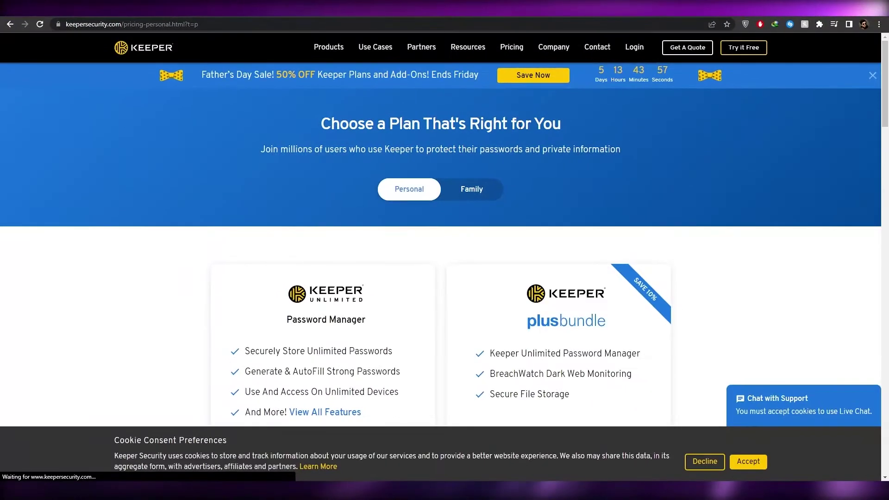
{"action": "scroll", "coordinate": [403, 231], "scroll_direction": "down", "scroll_amount": 1}
{"action": "scroll", "coordinate": [447, 115], "scroll_direction": "down", "scroll_amount": 1}
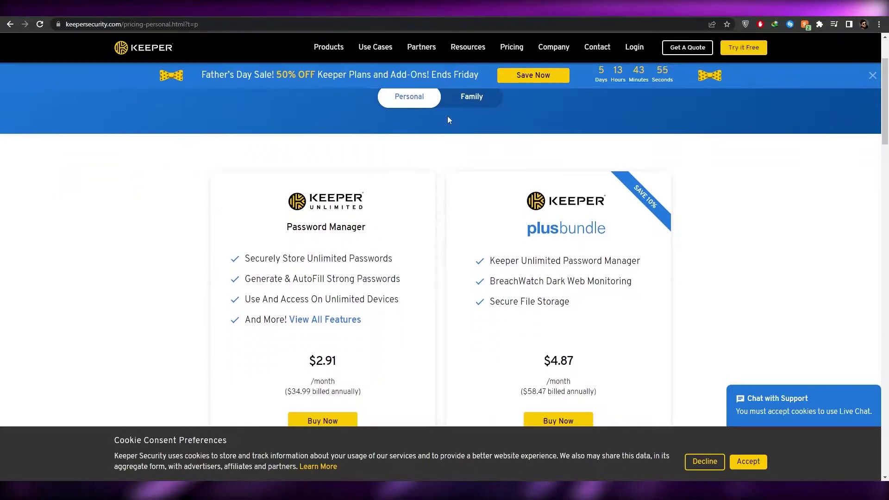
{"action": "scroll", "coordinate": [448, 172], "scroll_direction": "down", "scroll_amount": 1}
{"action": "scroll", "coordinate": [451, 164], "scroll_direction": "up", "scroll_amount": 3}
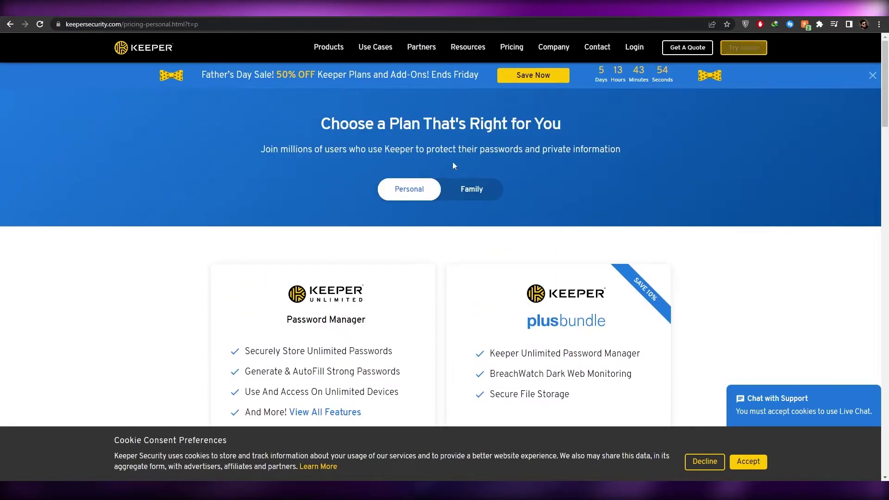
{"action": "left_click", "coordinate": [471, 189]}
{"action": "scroll", "coordinate": [418, 279], "scroll_direction": "down", "scroll_amount": 4}
{"action": "scroll", "coordinate": [418, 278], "scroll_direction": "up", "scroll_amount": 4}
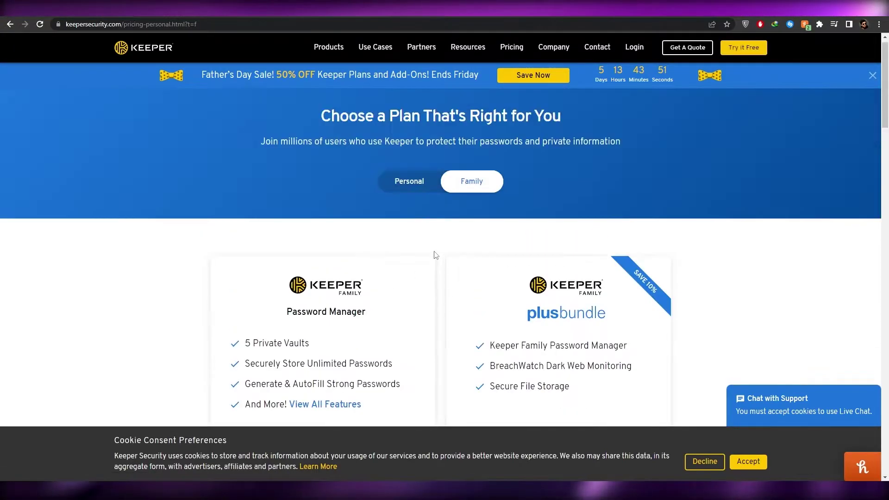
{"action": "left_click", "coordinate": [421, 188]}
{"action": "scroll", "coordinate": [421, 188], "scroll_direction": "down", "scroll_amount": 5}
{"action": "scroll", "coordinate": [432, 234], "scroll_direction": "up", "scroll_amount": 2}
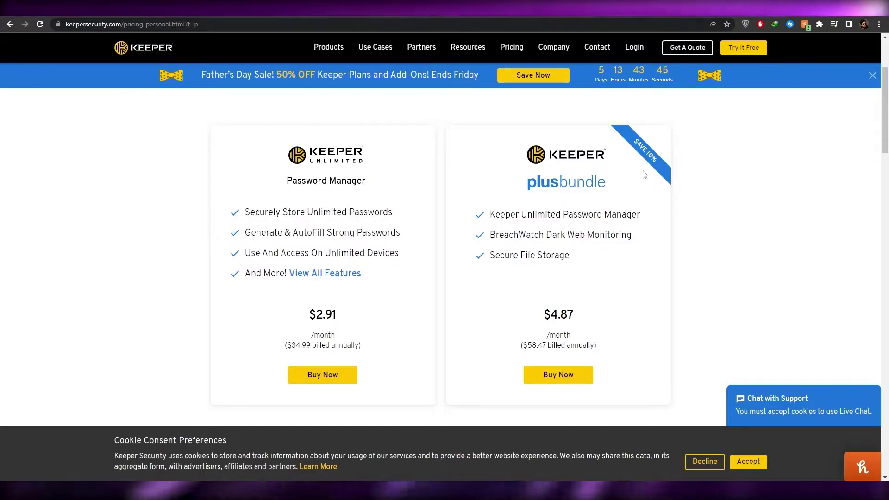
Highlight the Plus Bundle's $4.87 monthly price and its included features
{"action": "left_click_drag", "start_coordinate": [551, 315], "coordinate": [604, 317]}
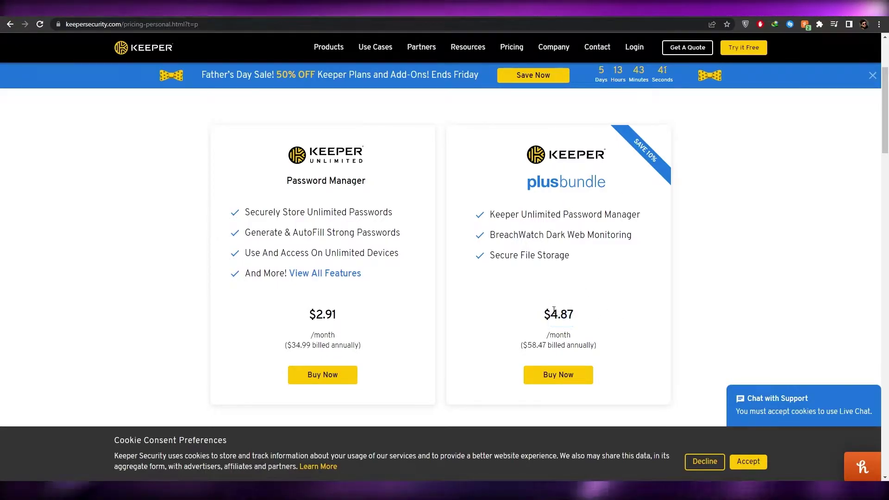
{"action": "left_click_drag", "start_coordinate": [551, 314], "coordinate": [593, 313]}
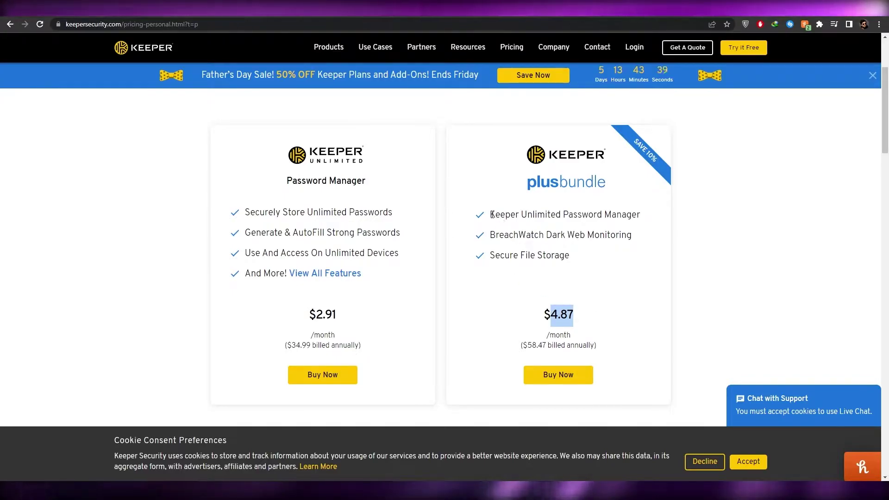
{"action": "left_click_drag", "start_coordinate": [490, 214], "coordinate": [658, 235]}
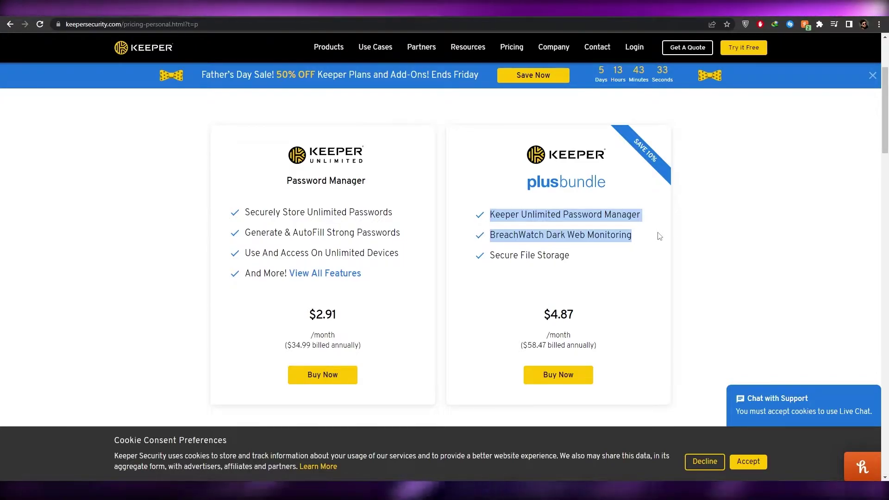
{"action": "left_click_drag", "start_coordinate": [659, 236], "coordinate": [601, 254]}
{"action": "left_click", "coordinate": [419, 306]}
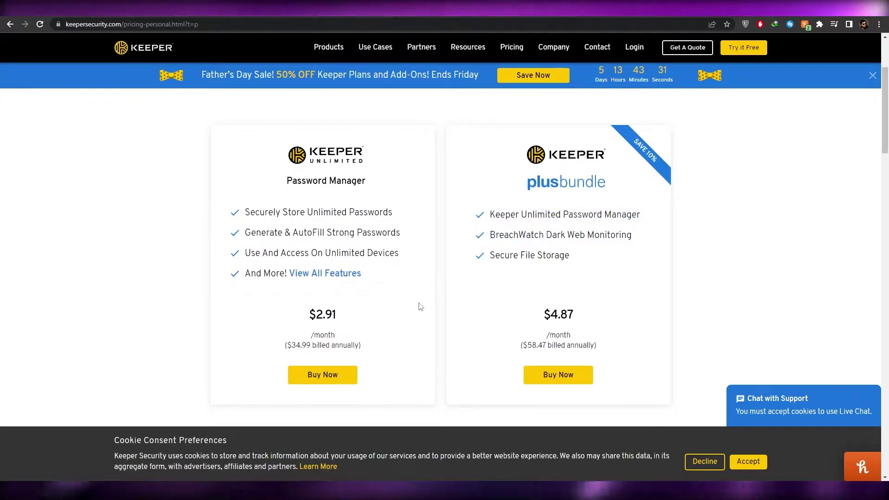
{"action": "scroll", "coordinate": [420, 307], "scroll_direction": "down", "scroll_amount": 10}
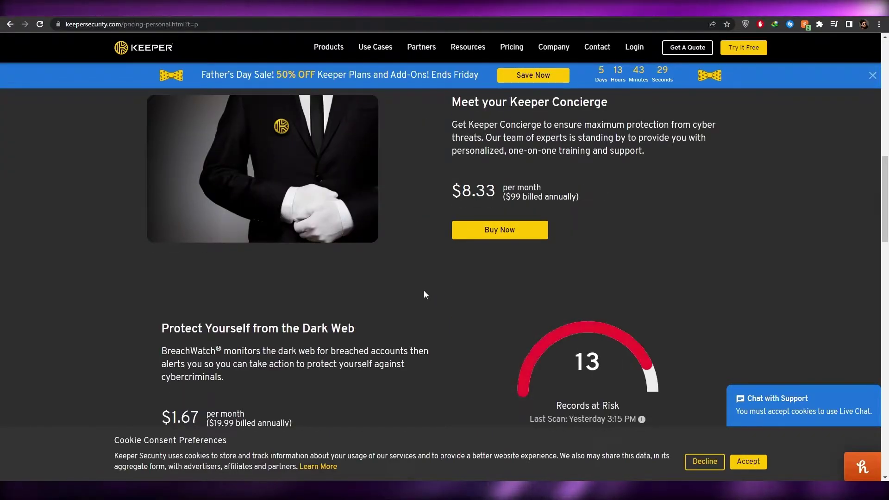
{"action": "scroll", "coordinate": [425, 291], "scroll_direction": "up", "scroll_amount": 15}
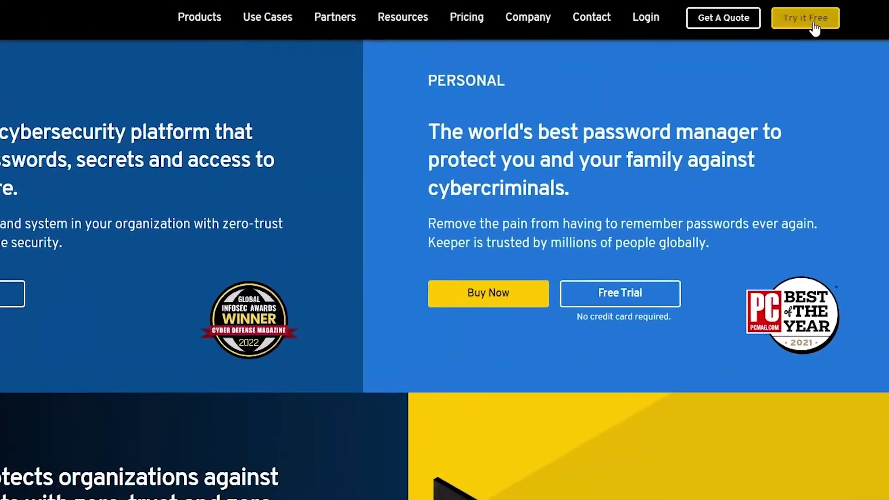
Start the Individuals & Families free trial by pasting in the account's e-mail address
{"action": "left_click", "coordinate": [803, 19]}
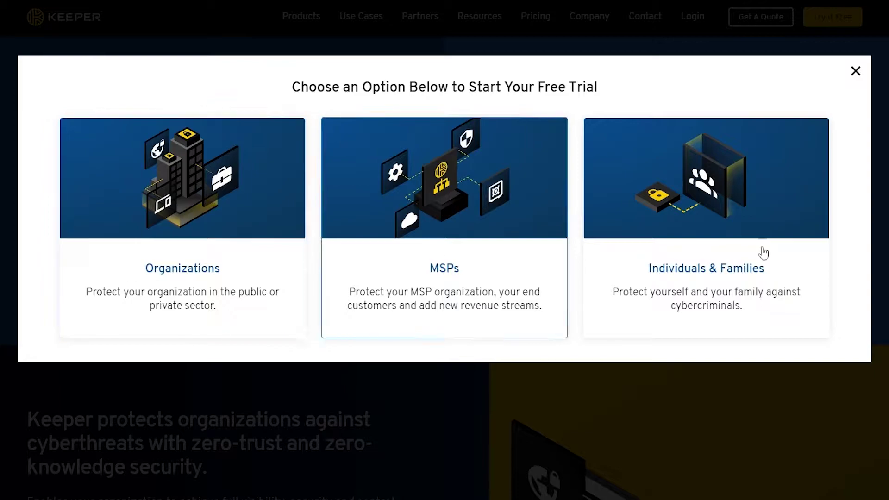
{"action": "left_click", "coordinate": [726, 278]}
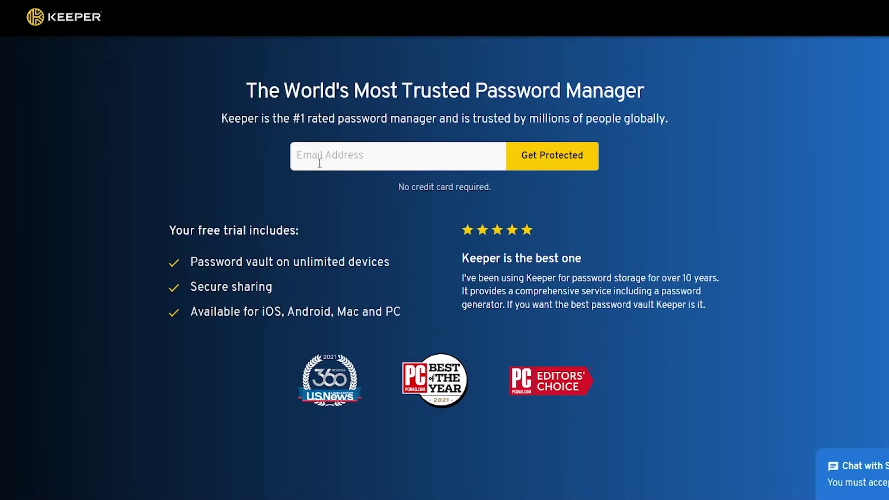
{"action": "left_click", "coordinate": [480, 152]}
{"action": "key", "text": "ctrl+v"}
{"action": "left_click", "coordinate": [564, 167]}
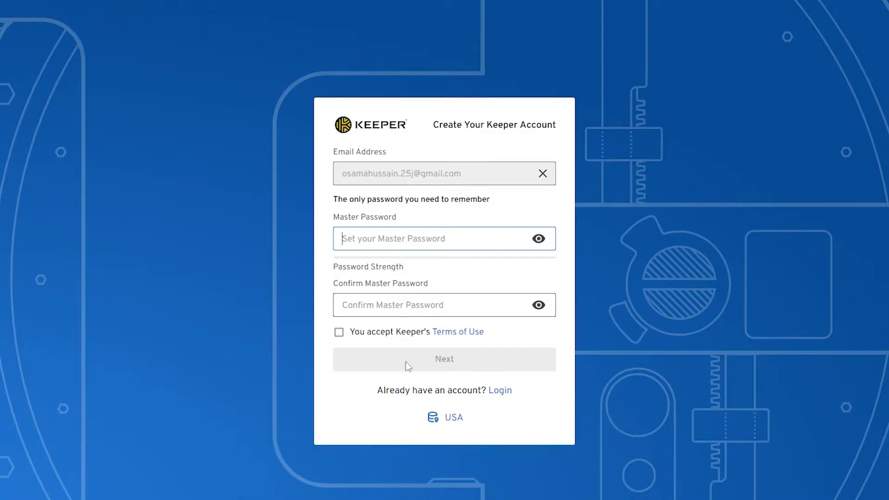
Submit the master password, then copy the verification code from Keeper's Gmail message
{"action": "left_click", "coordinate": [381, 235]}
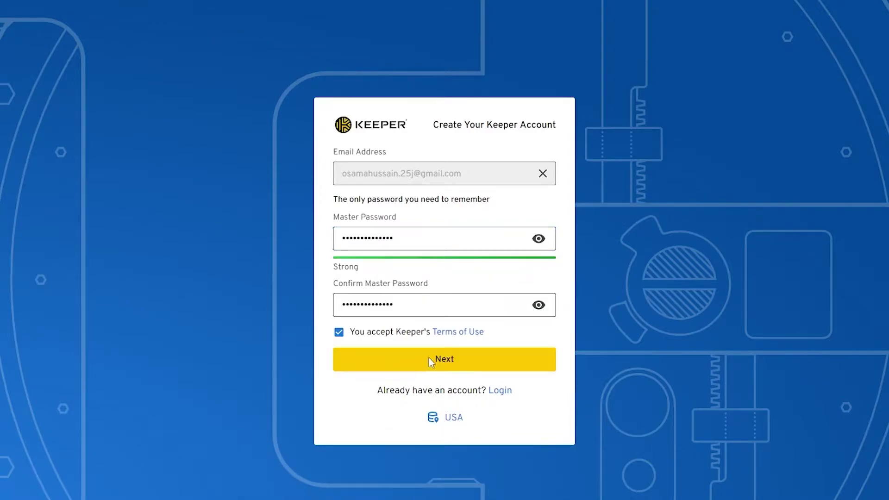
{"action": "left_click", "coordinate": [428, 360]}
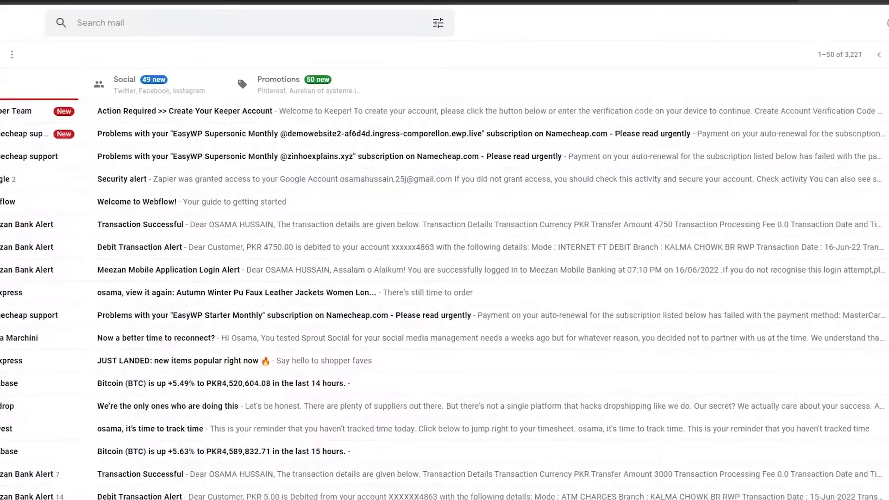
{"action": "left_click", "coordinate": [324, 109]}
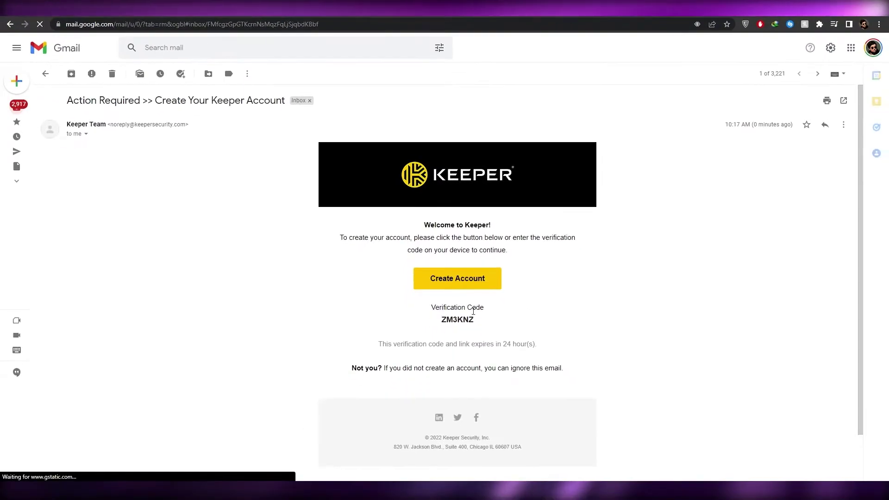
{"action": "right_click", "coordinate": [455, 321]}
{"action": "left_click", "coordinate": [476, 330]}
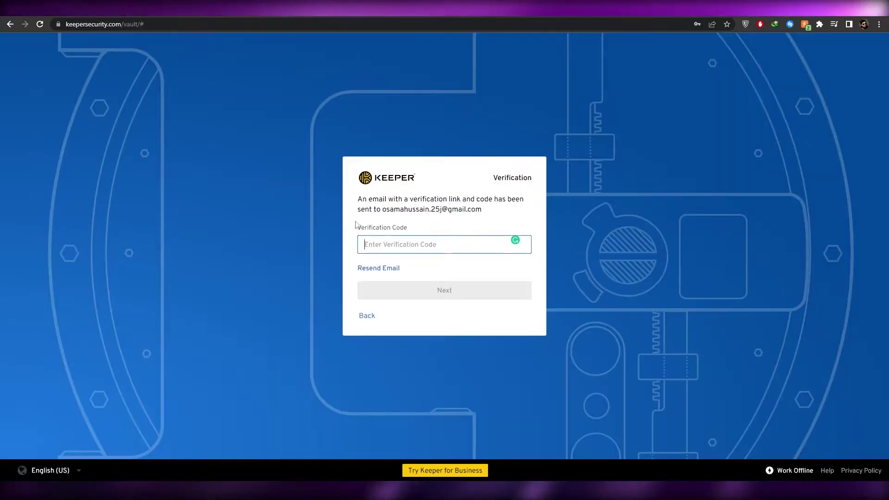
Paste the verification code and submit it
{"action": "right_click", "coordinate": [413, 243]}
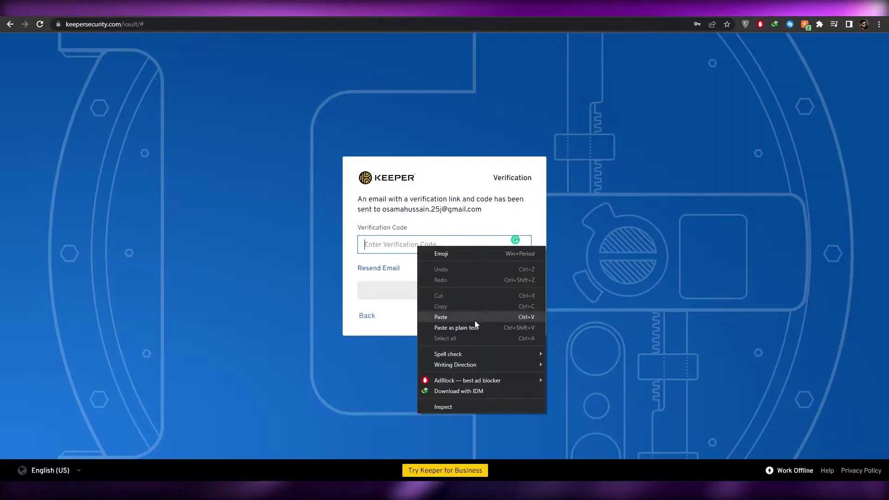
{"action": "left_click", "coordinate": [435, 318]}
{"action": "left_click", "coordinate": [396, 290]}
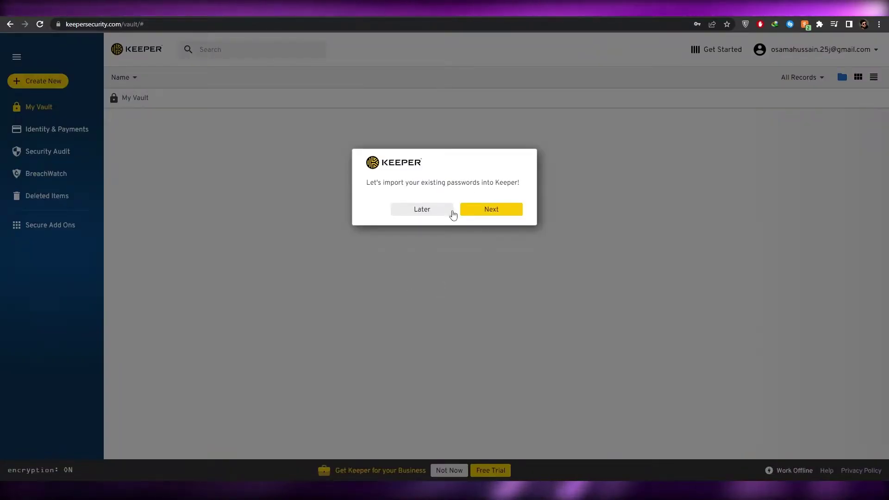
Postpone password import and skip the record, extension, payment card and two-factor Quick Start steps
{"action": "left_click", "coordinate": [427, 211]}
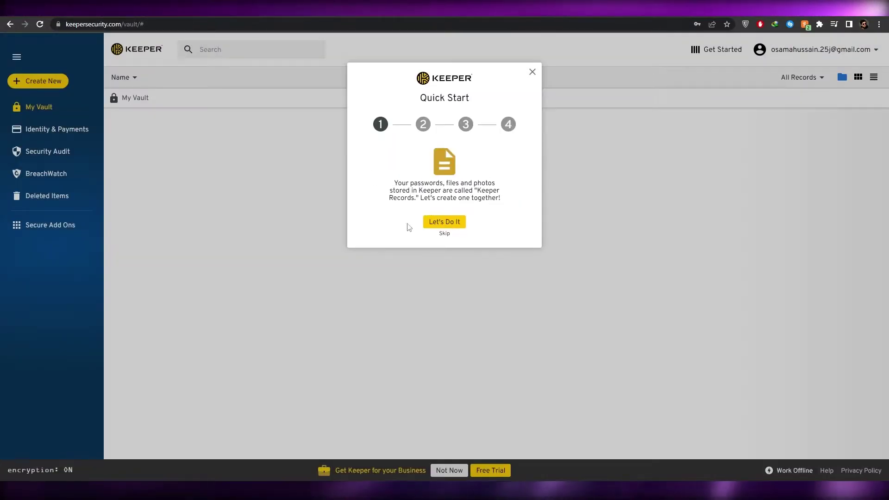
{"action": "left_click", "coordinate": [444, 235]}
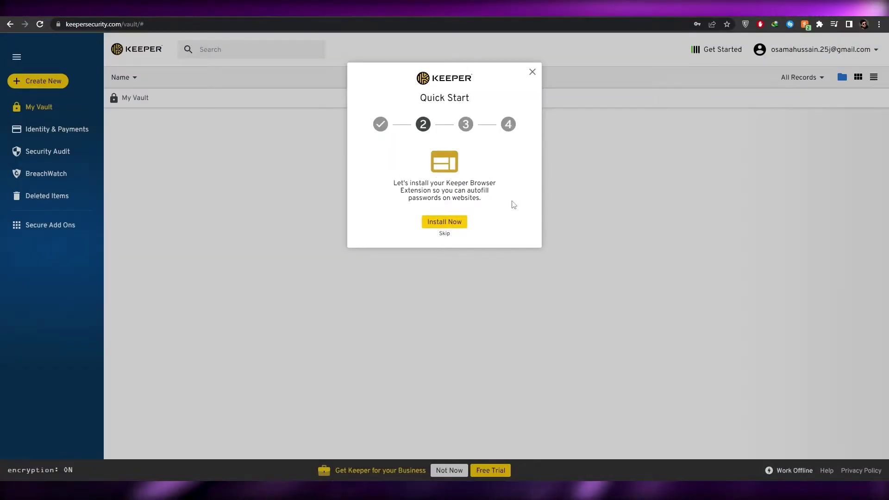
{"action": "left_click", "coordinate": [444, 234]}
{"action": "left_click", "coordinate": [445, 240]}
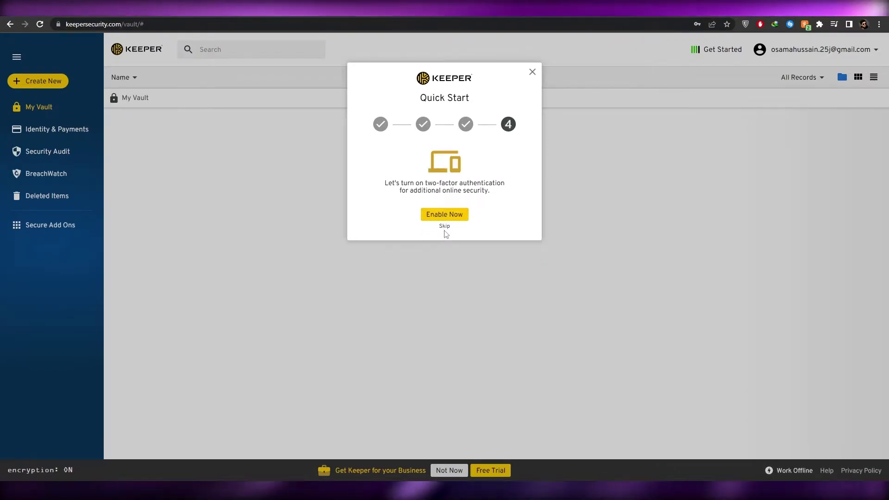
{"action": "left_click", "coordinate": [443, 230]}
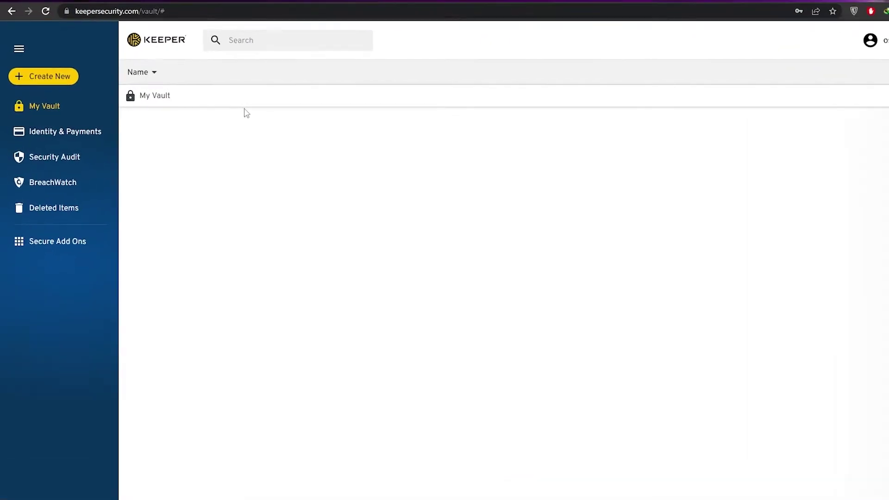
Visit Identity & Payments, Security Audit, BreachWatch and Deleted Items, then view Secure Add Ons
{"action": "left_click", "coordinate": [91, 135]}
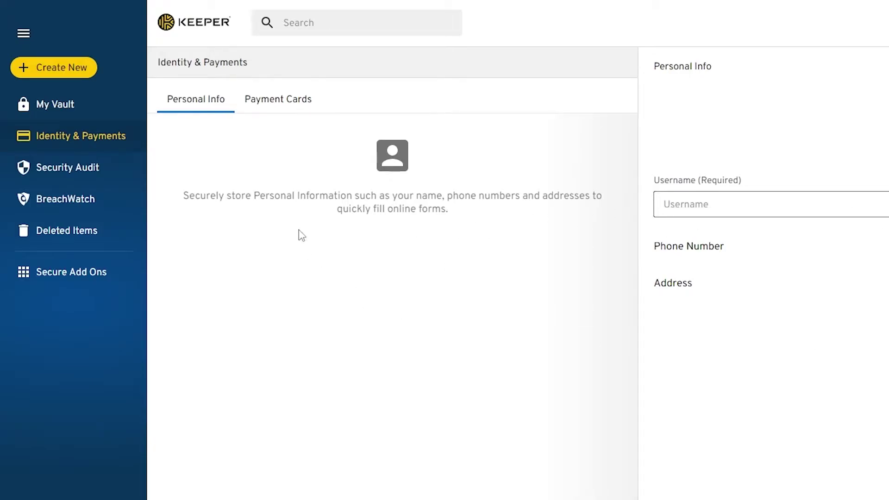
{"action": "left_click", "coordinate": [106, 172]}
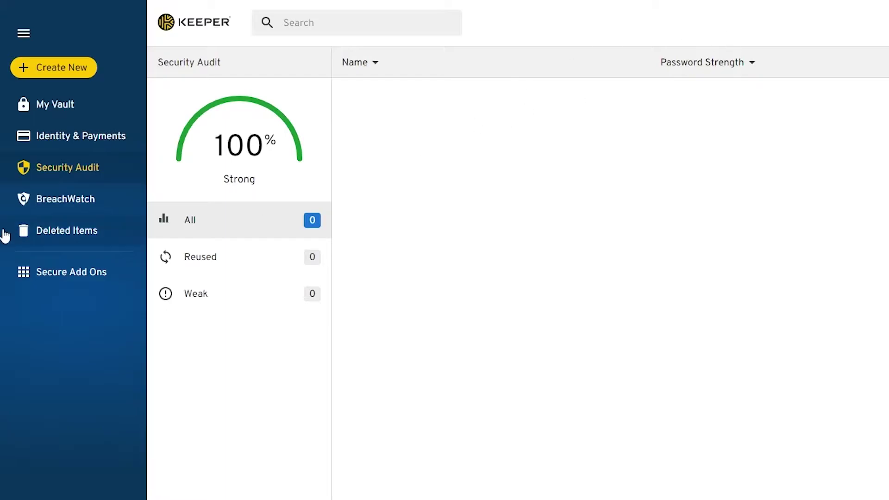
{"action": "left_click", "coordinate": [87, 216]}
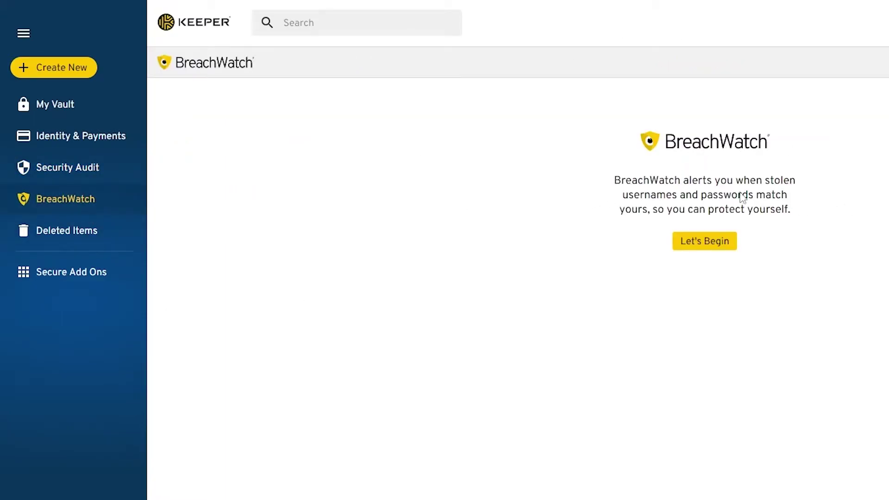
{"action": "left_click", "coordinate": [68, 239]}
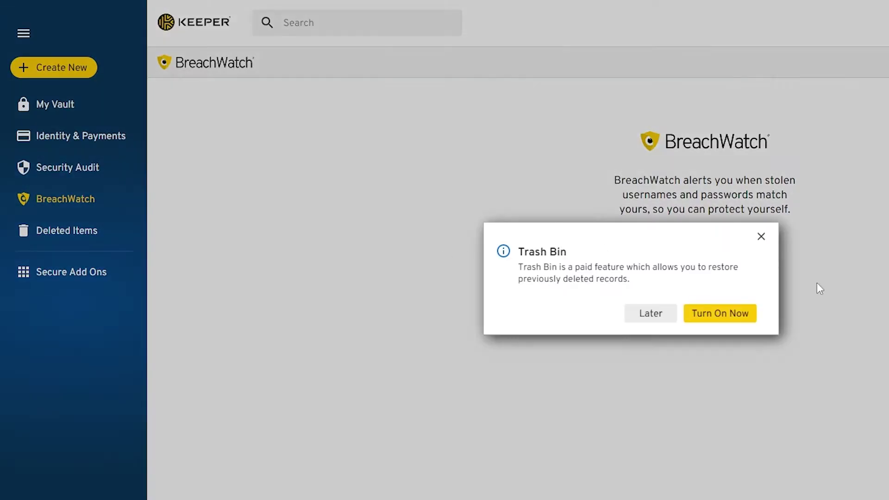
{"action": "left_click", "coordinate": [663, 316]}
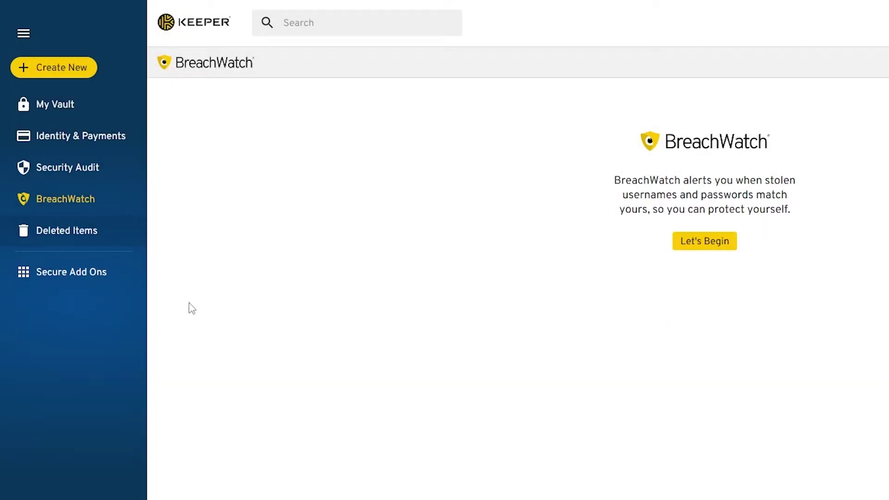
{"action": "left_click", "coordinate": [111, 277]}
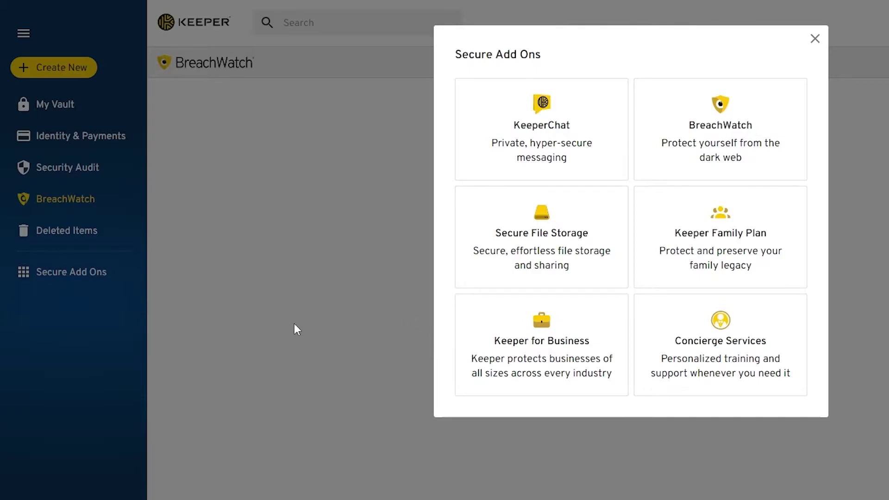
Create a new folder named Privates in My Vault
{"action": "left_click", "coordinate": [814, 39]}
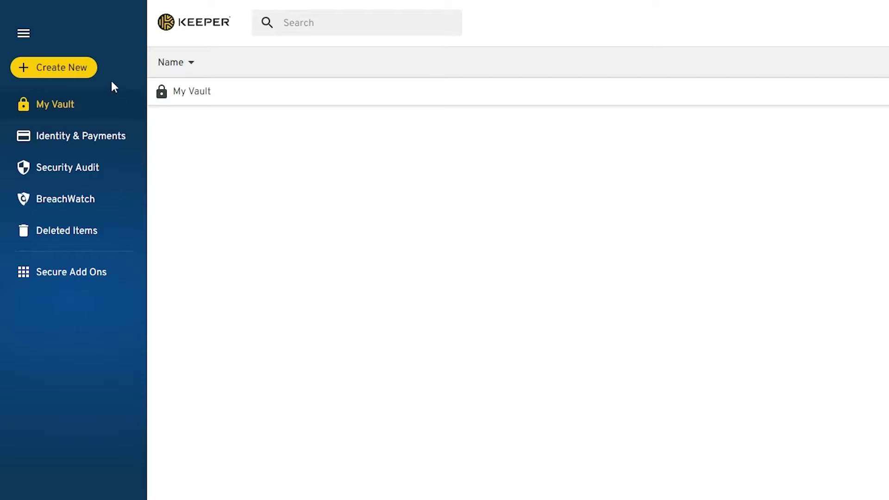
{"action": "left_click", "coordinate": [69, 74]}
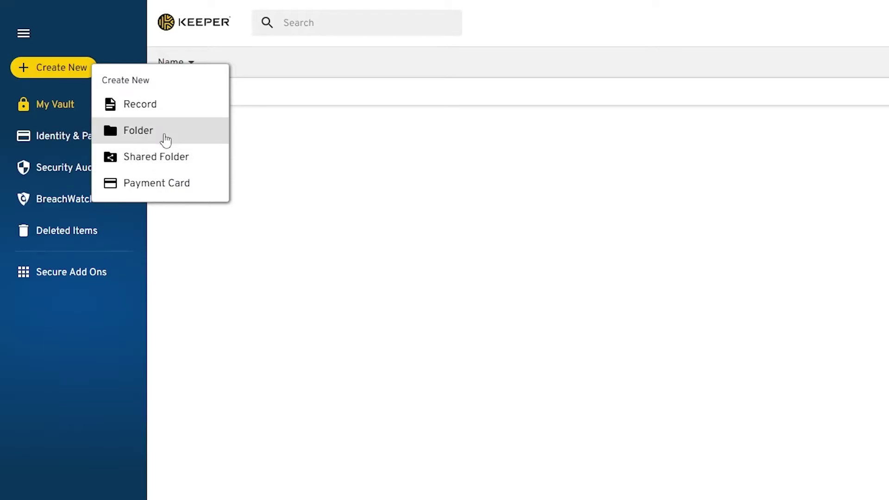
{"action": "left_click", "coordinate": [167, 138]}
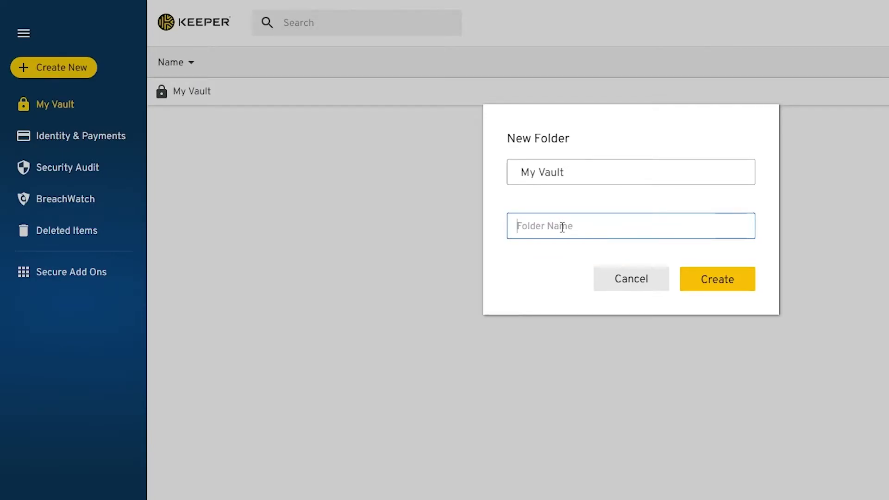
{"action": "left_click", "coordinate": [748, 287]}
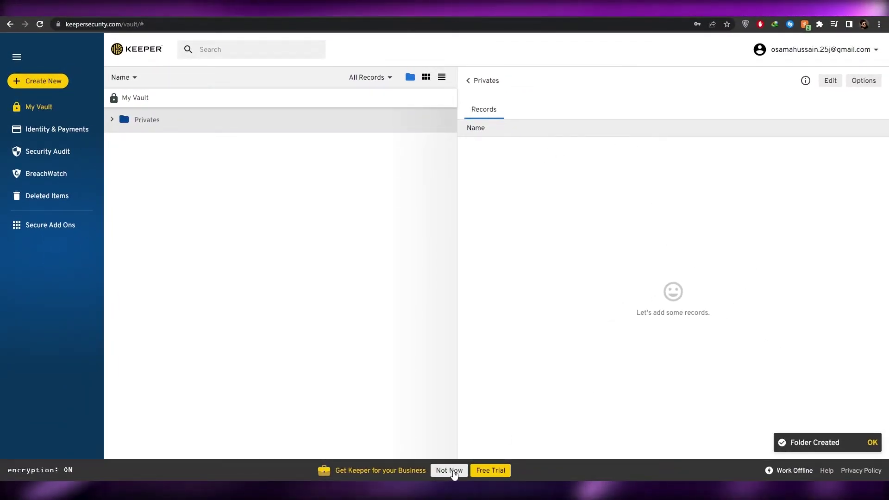
Change the Privates folder's colour to red and save it
{"action": "left_click", "coordinate": [863, 80]}
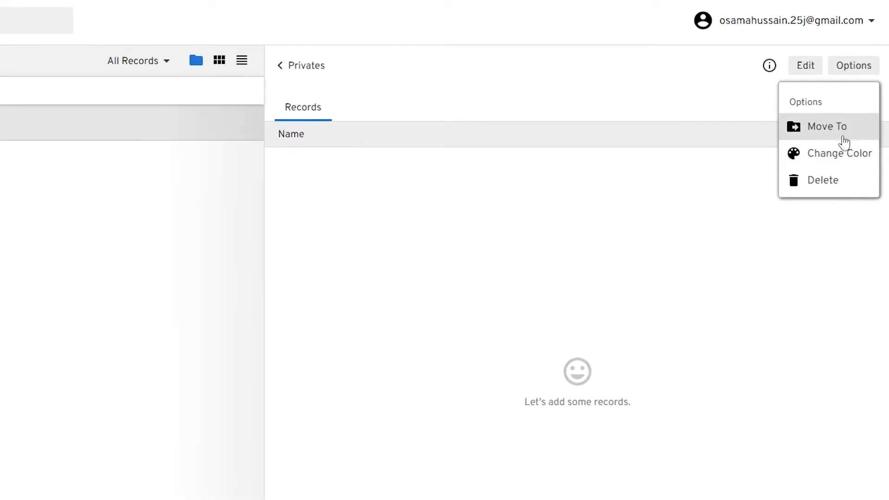
{"action": "left_click", "coordinate": [837, 153]}
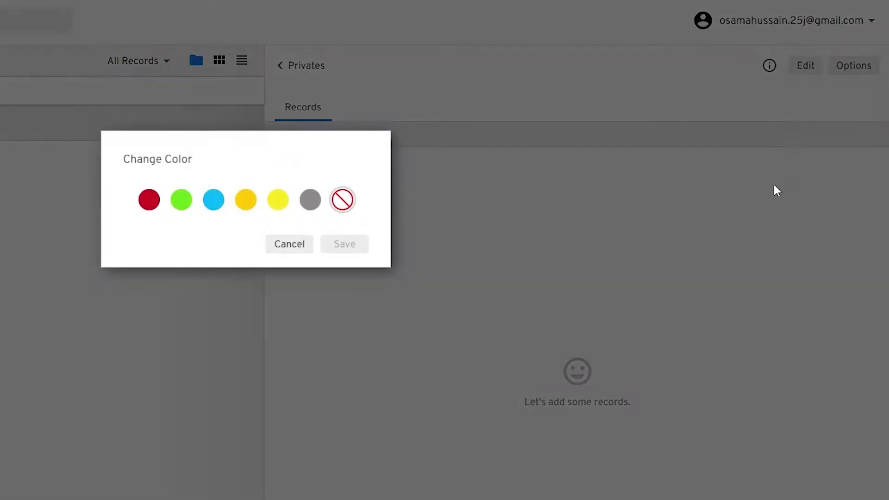
{"action": "left_click", "coordinate": [155, 202]}
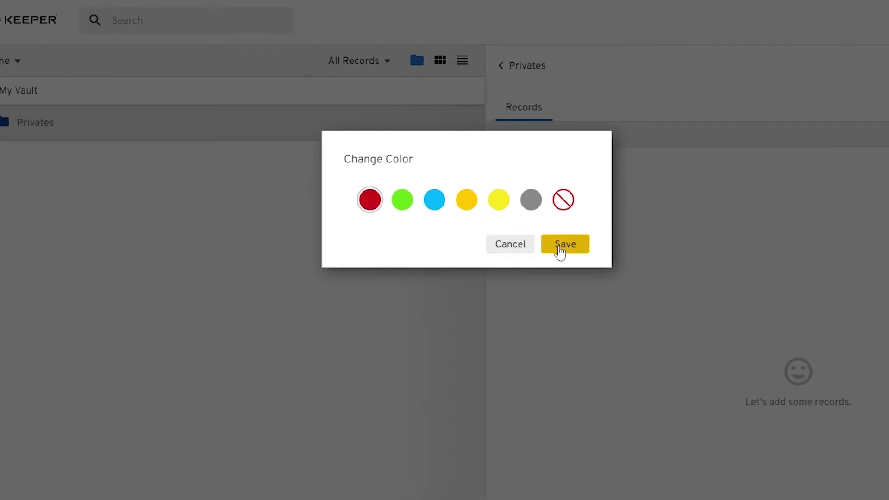
{"action": "left_click", "coordinate": [562, 245]}
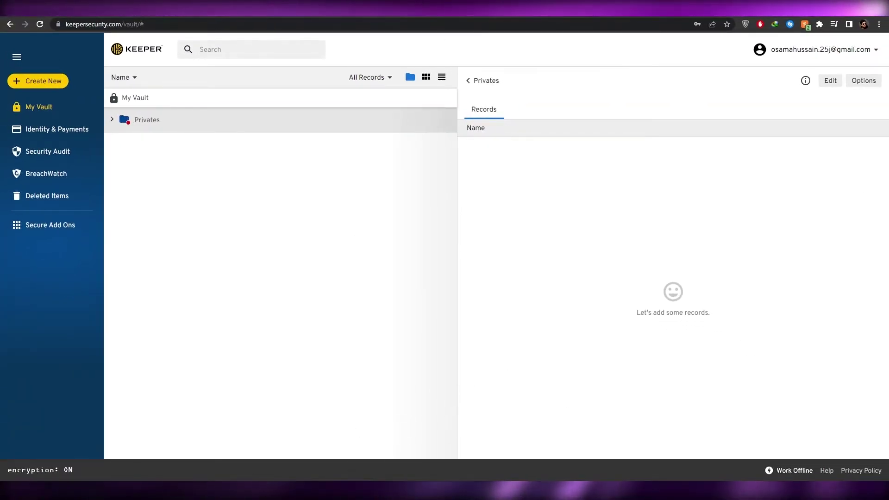
Try dropping a video file into Privates and dismiss the file-too-large error
{"action": "key", "text": "alt+Tab"}
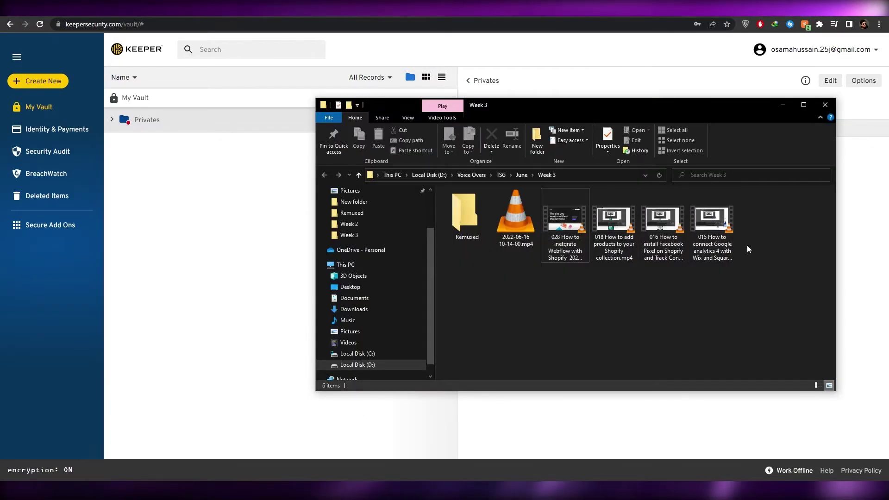
{"action": "left_click_drag", "start_coordinate": [715, 221], "coordinate": [861, 246]}
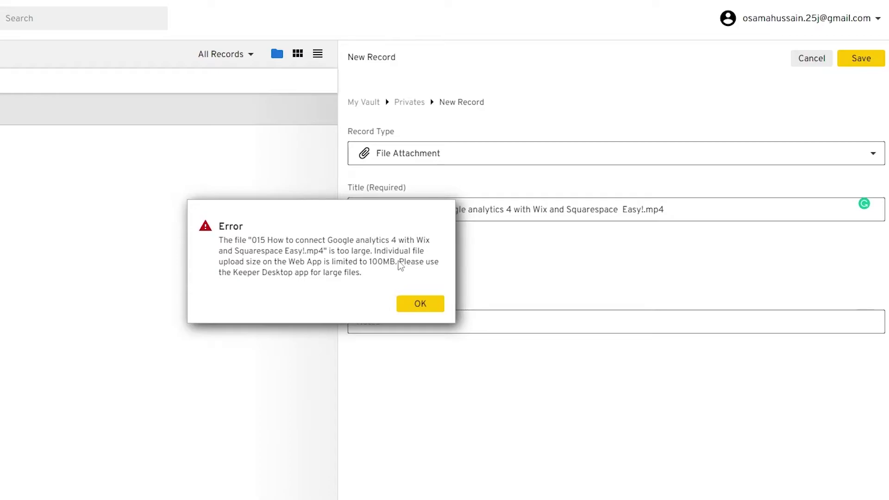
{"action": "left_click", "coordinate": [414, 306]}
{"action": "left_click", "coordinate": [873, 156]}
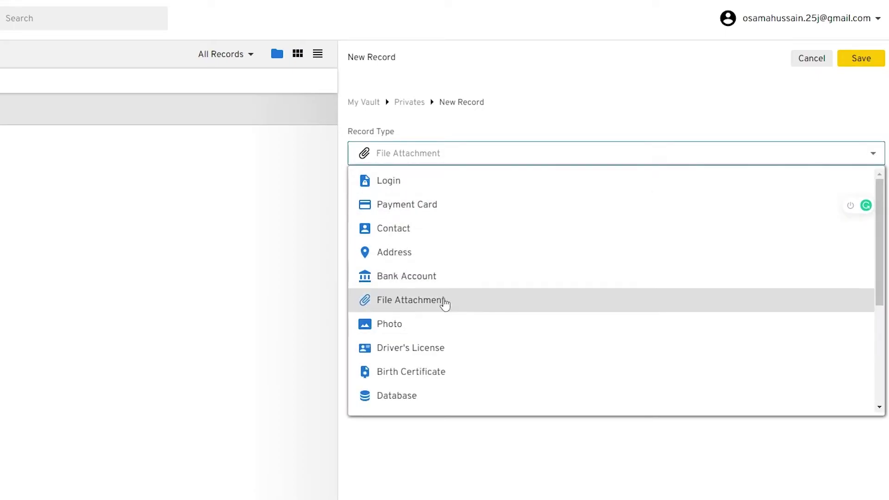
{"action": "left_click", "coordinate": [432, 333]}
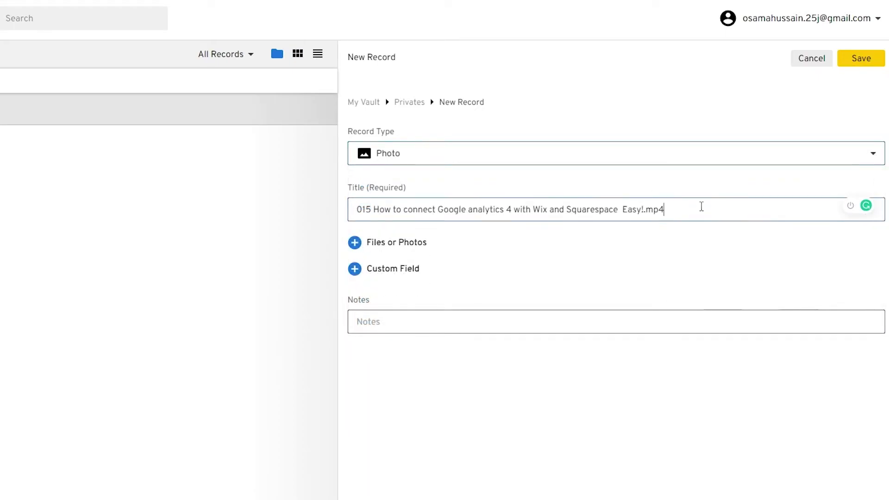
{"action": "left_click", "coordinate": [383, 246]}
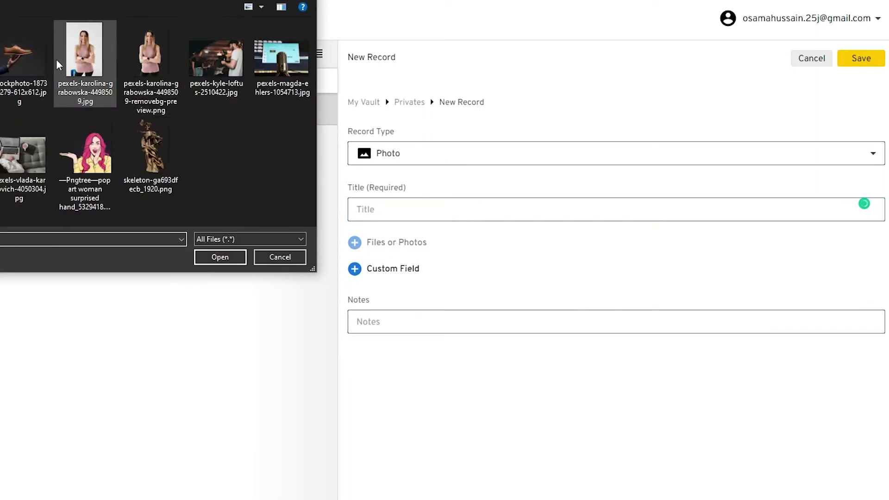
{"action": "double_click", "coordinate": [23, 59]}
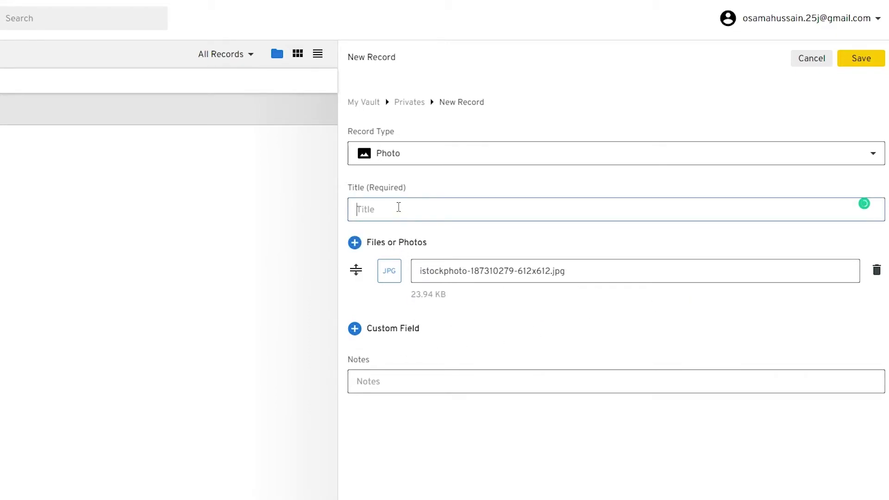
{"action": "type", "text": "New S"}
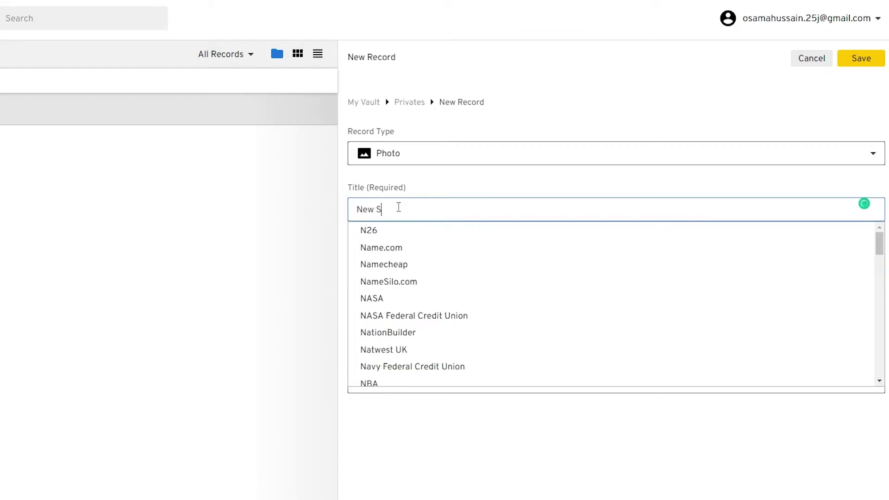
{"action": "type", "text": "hoe"}
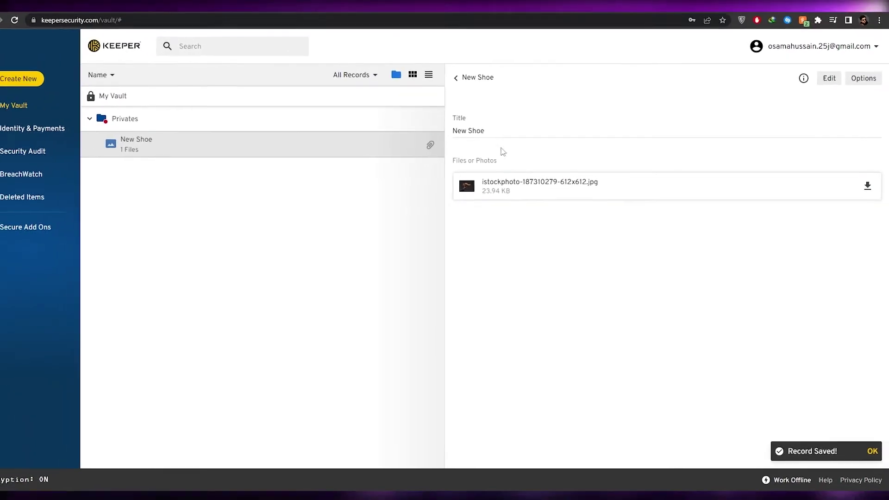
Leave the New Shoe record and close the folder details panel to return to the list
{"action": "left_click", "coordinate": [829, 78]}
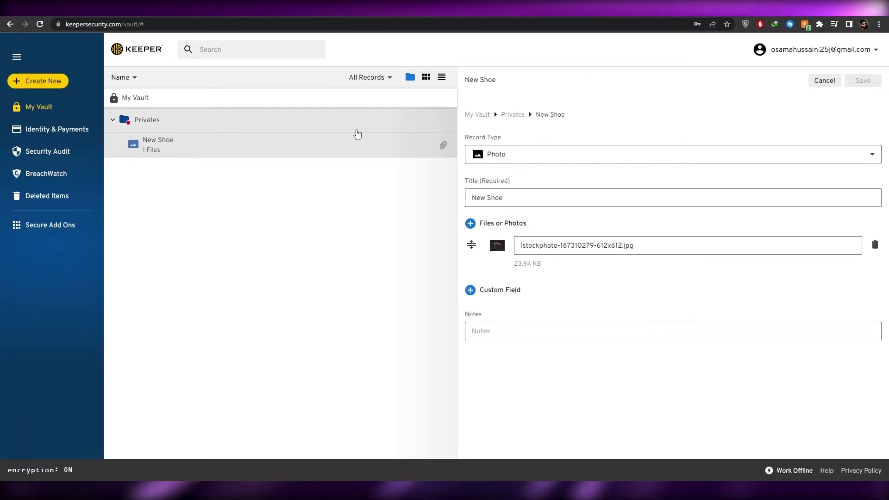
{"action": "left_click", "coordinate": [359, 126]}
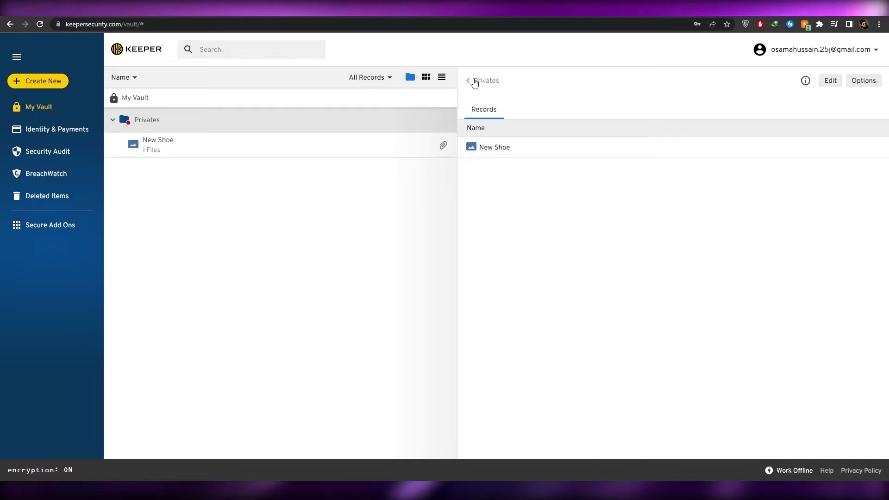
{"action": "left_click", "coordinate": [470, 79]}
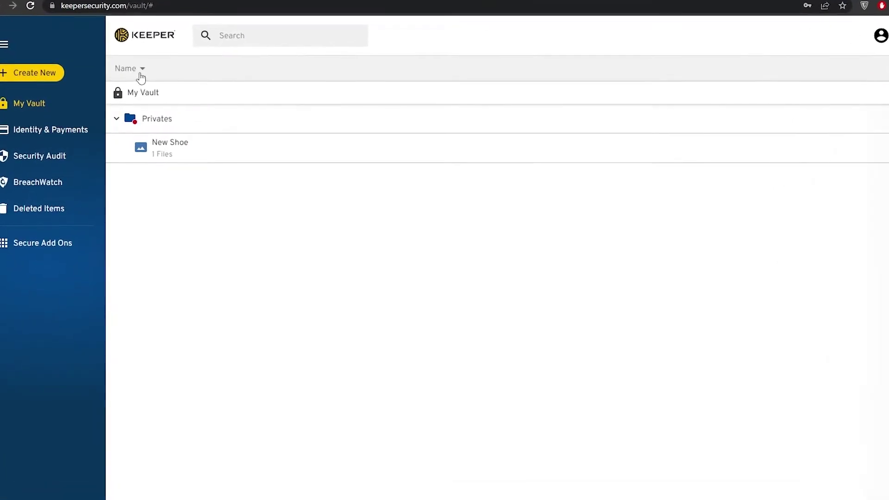
{"action": "left_click", "coordinate": [134, 75]}
{"action": "left_click", "coordinate": [162, 127]}
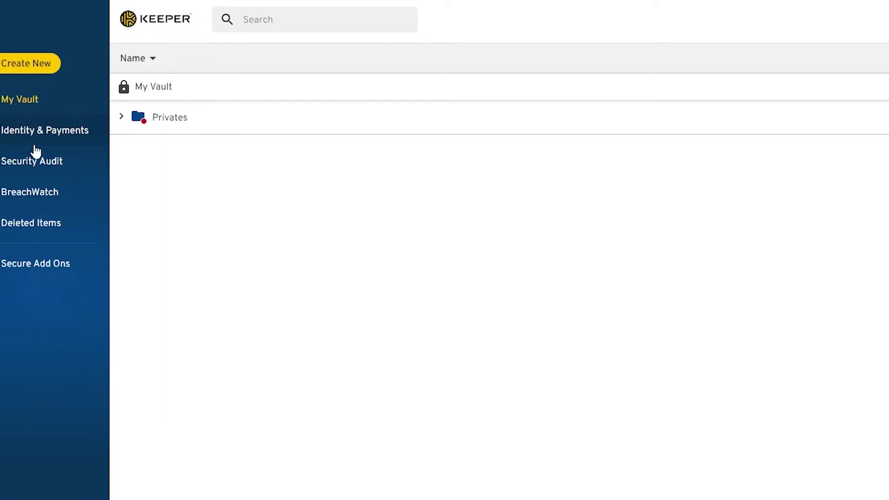
{"action": "left_click", "coordinate": [57, 137]}
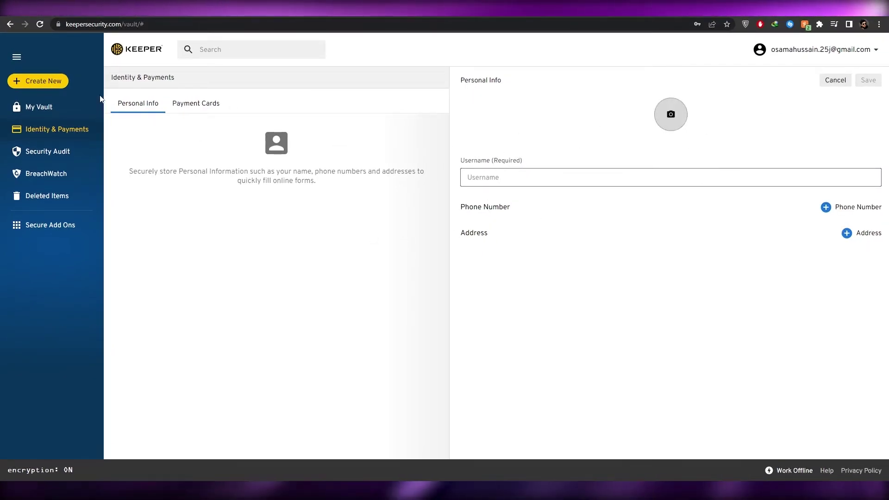
{"action": "left_click", "coordinate": [194, 104]}
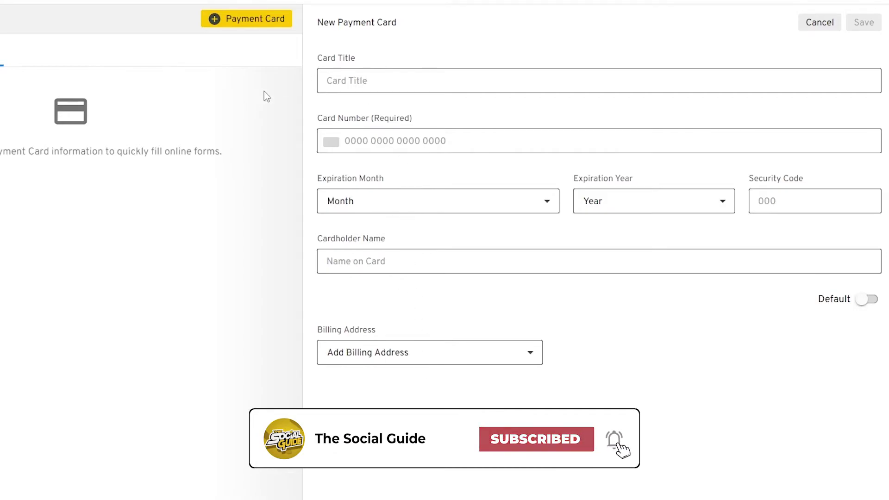
{"action": "left_click", "coordinate": [819, 22]}
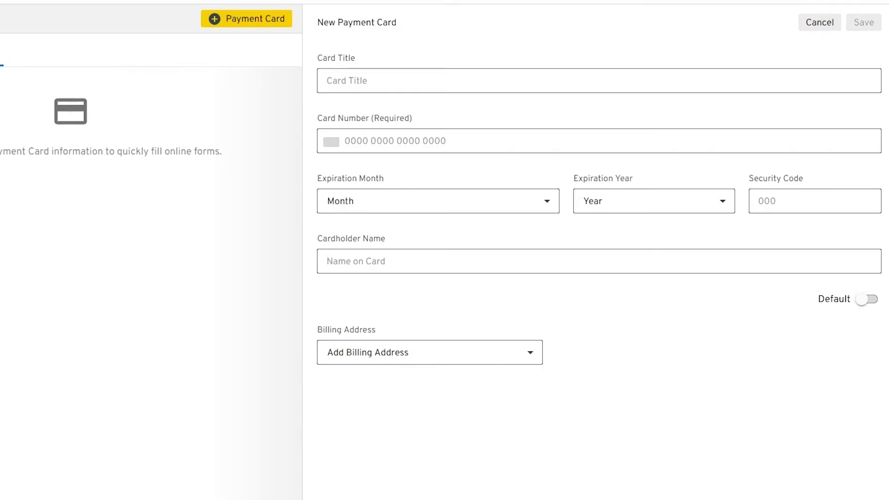
{"action": "left_click", "coordinate": [819, 23]}
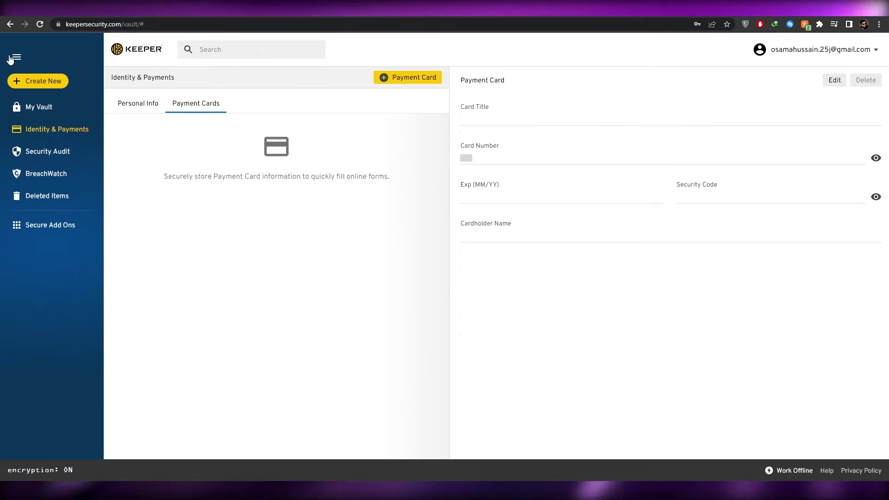
{"action": "left_click", "coordinate": [10, 57]}
{"action": "left_click", "coordinate": [17, 56]}
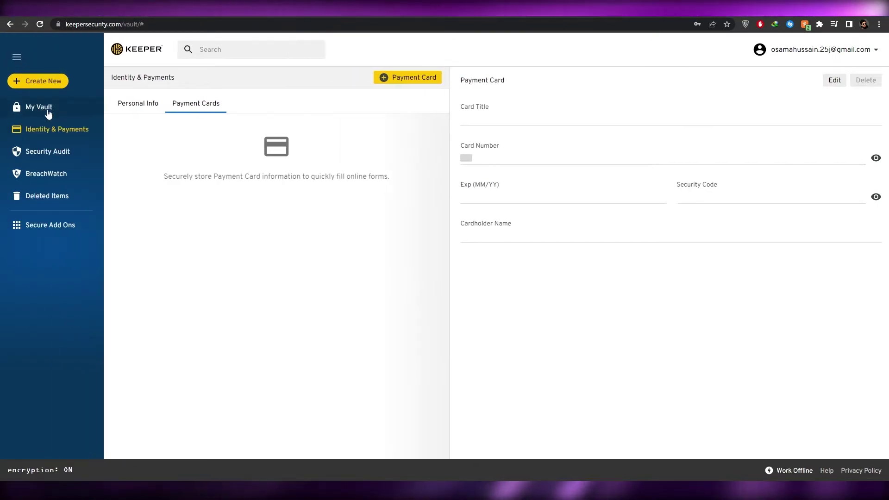
{"action": "left_click", "coordinate": [49, 112]}
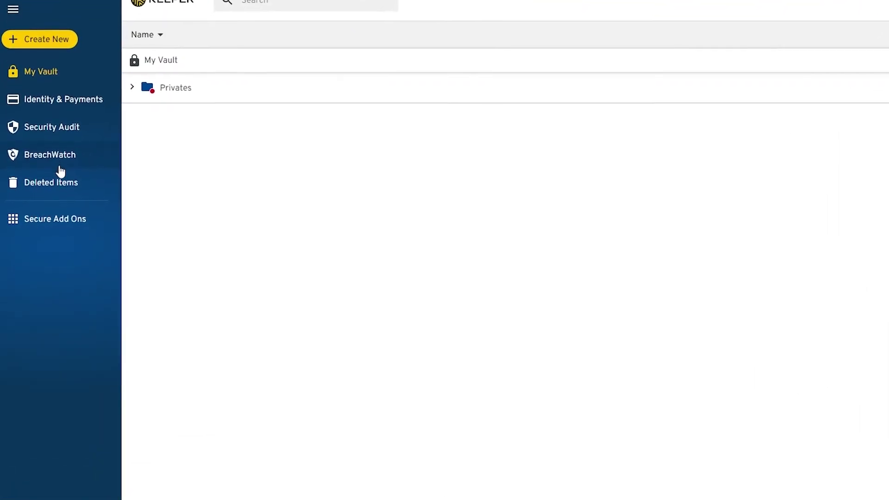
{"action": "left_click", "coordinate": [72, 189]}
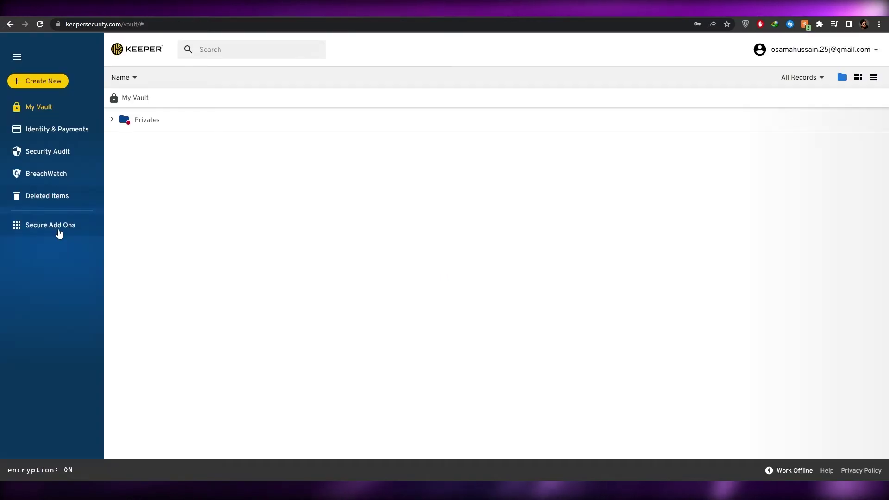
{"action": "left_click", "coordinate": [59, 229]}
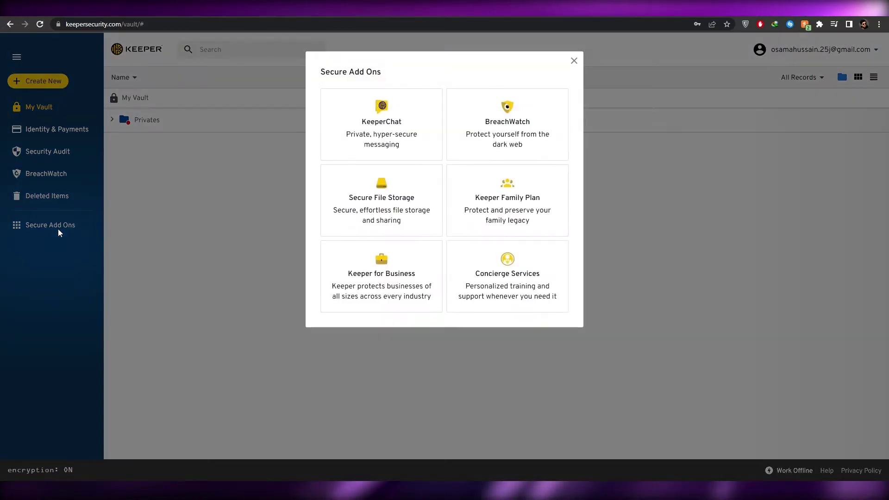
{"action": "left_click", "coordinate": [573, 61]}
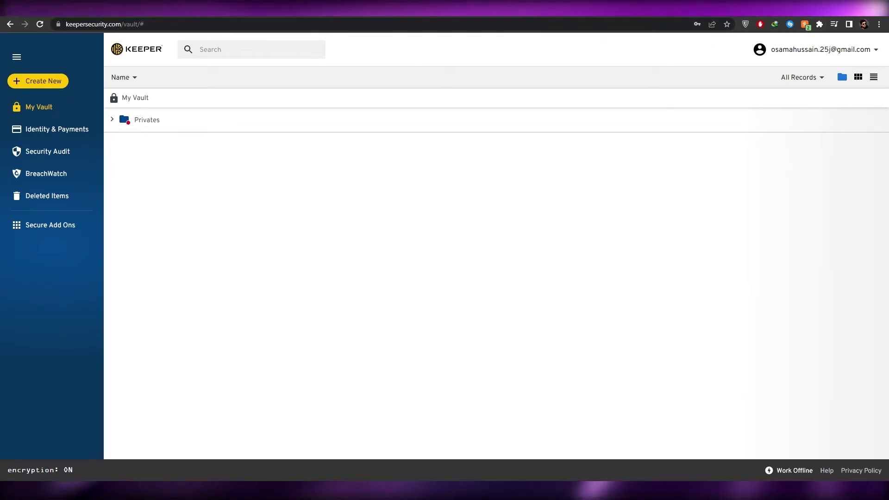
Search the Chrome Web Store for 'keeper security' extensions
{"action": "key", "text": "ctrl+t"}
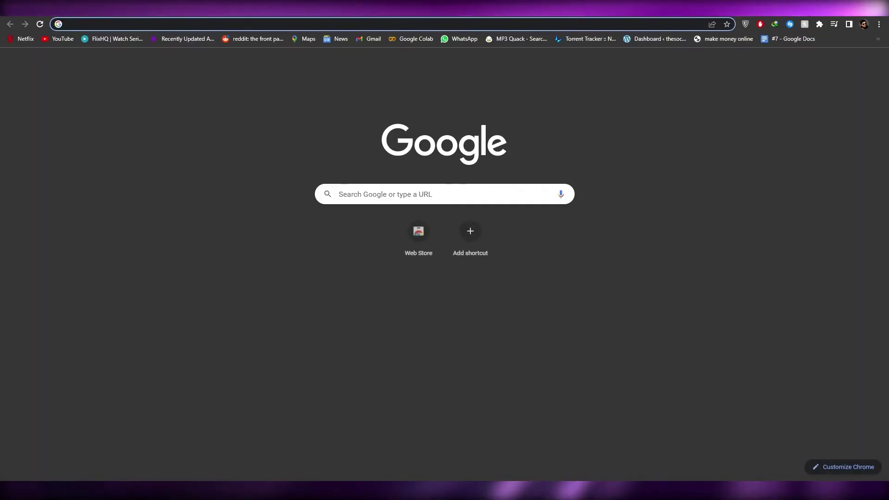
{"action": "type", "text": "k"}
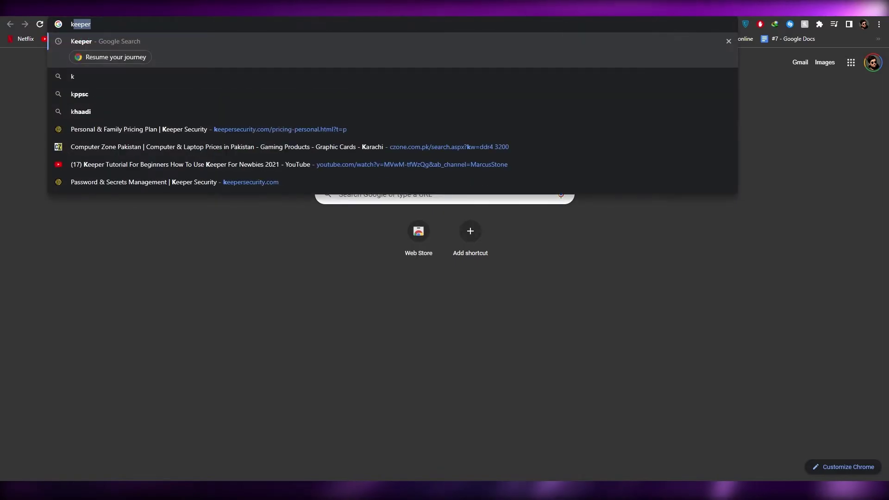
{"action": "key", "text": "BackSpace"}
{"action": "key", "text": "BackSpace"}
{"action": "type", "text": "e"}
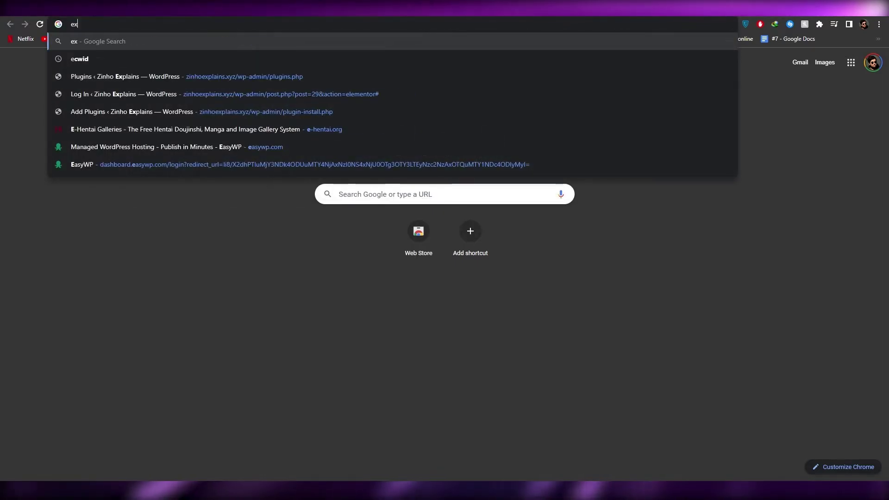
{"action": "key", "text": "ctrl+w"}
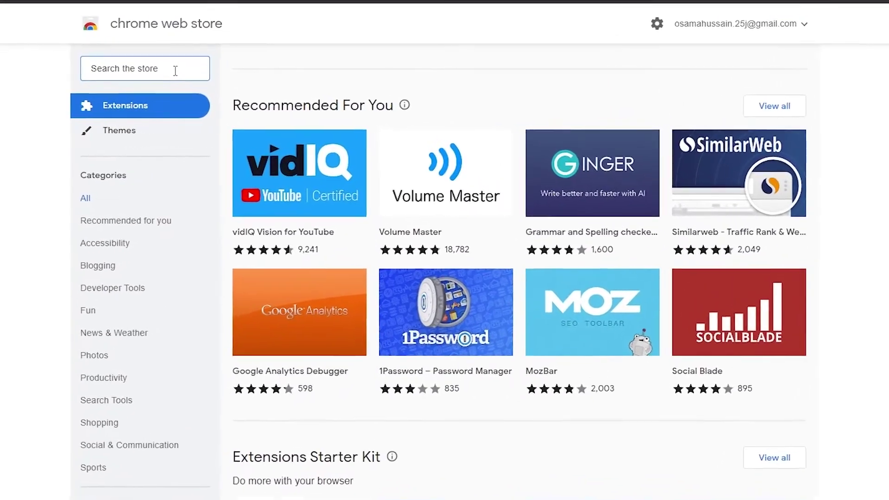
{"action": "left_click", "coordinate": [174, 70]}
{"action": "type", "text": "keeper"}
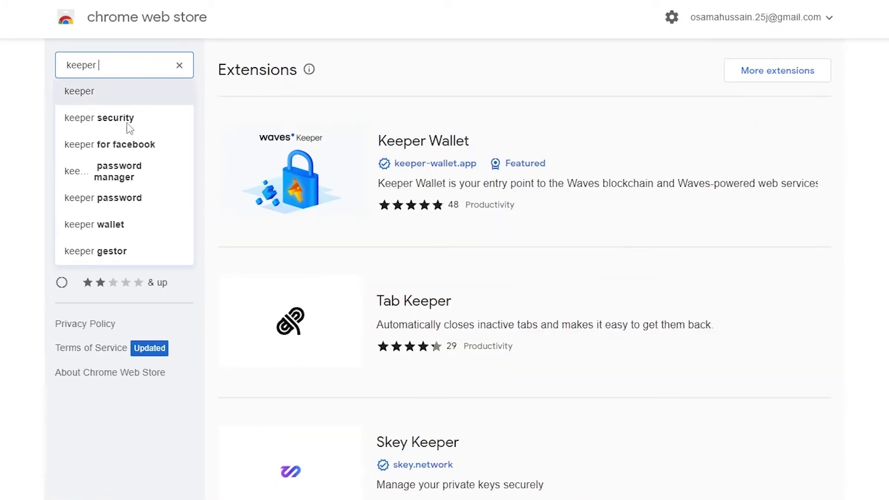
{"action": "left_click", "coordinate": [130, 101]}
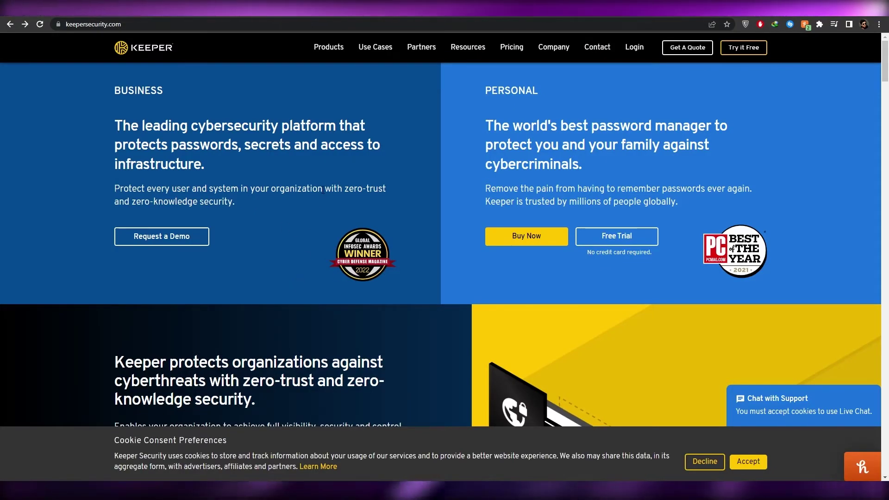
Go to the Keeper Download Apps page through the Products menu
{"action": "left_click", "coordinate": [329, 46]}
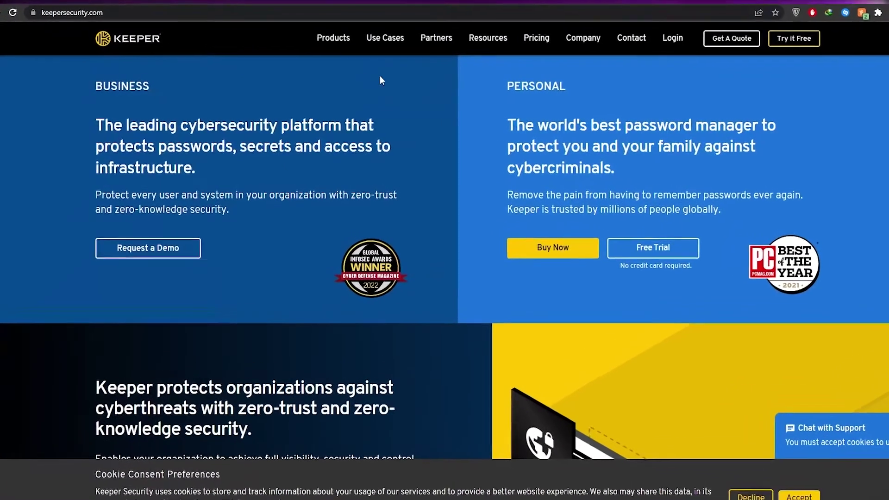
{"action": "left_click", "coordinate": [333, 38]}
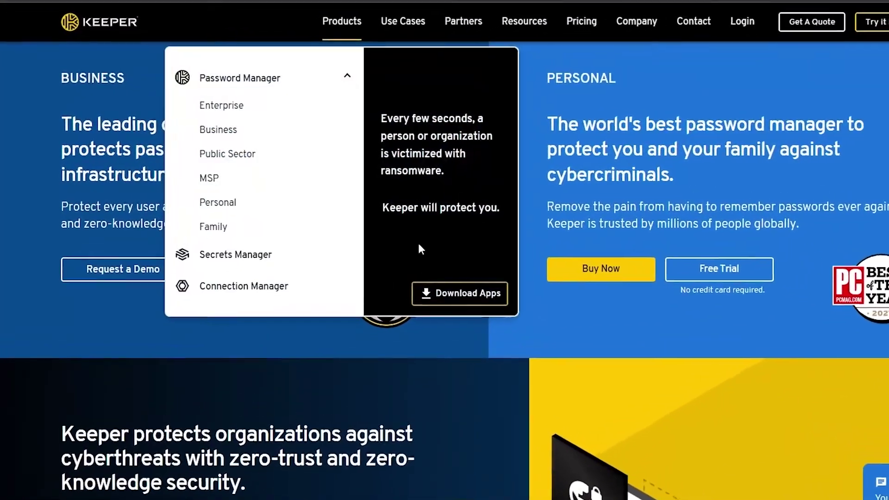
{"action": "left_click", "coordinate": [450, 301]}
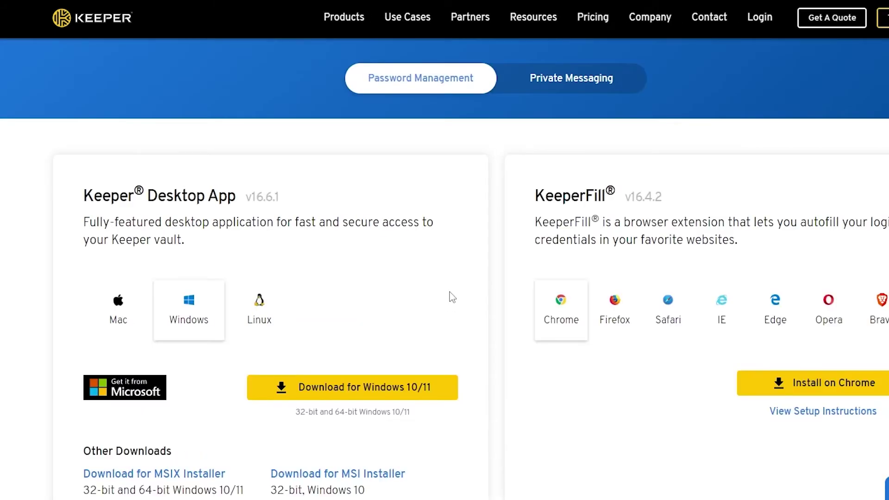
{"action": "scroll", "coordinate": [217, 180], "scroll_direction": "down", "scroll_amount": 3}
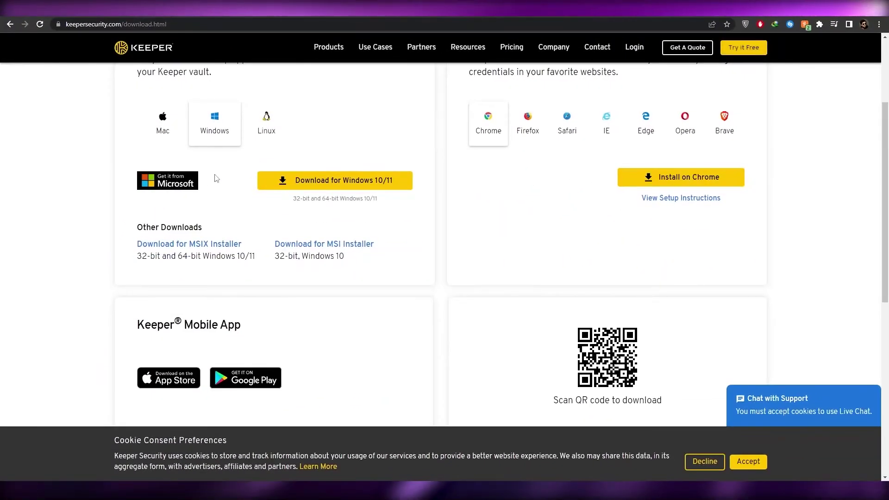
{"action": "scroll", "coordinate": [216, 178], "scroll_direction": "up", "scroll_amount": 3}
{"action": "scroll", "coordinate": [329, 306], "scroll_direction": "down", "scroll_amount": 5}
{"action": "scroll", "coordinate": [284, 266], "scroll_direction": "up", "scroll_amount": 5}
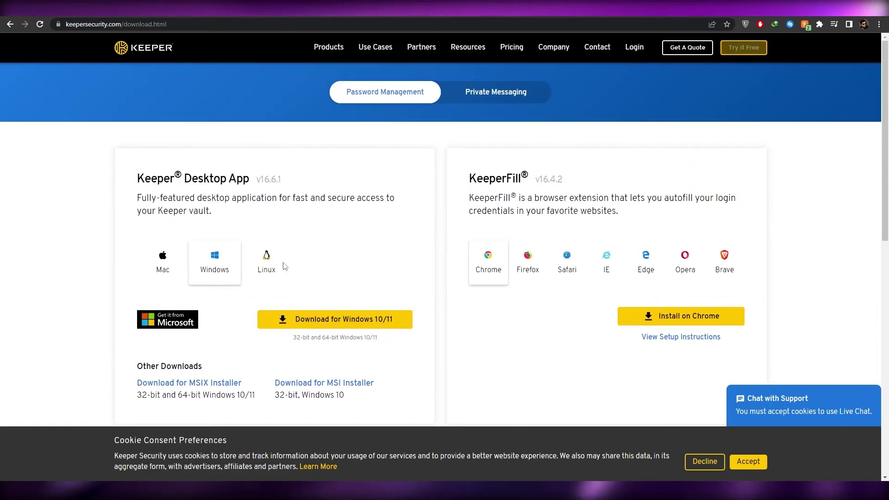
View the Private Messaging downloads, then return to the Password Management downloads
{"action": "left_click", "coordinate": [493, 92]}
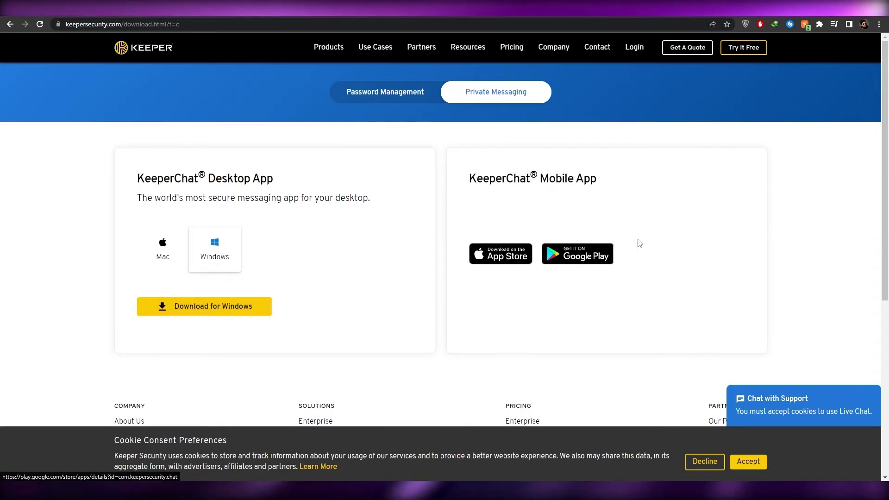
{"action": "left_click", "coordinate": [407, 95]}
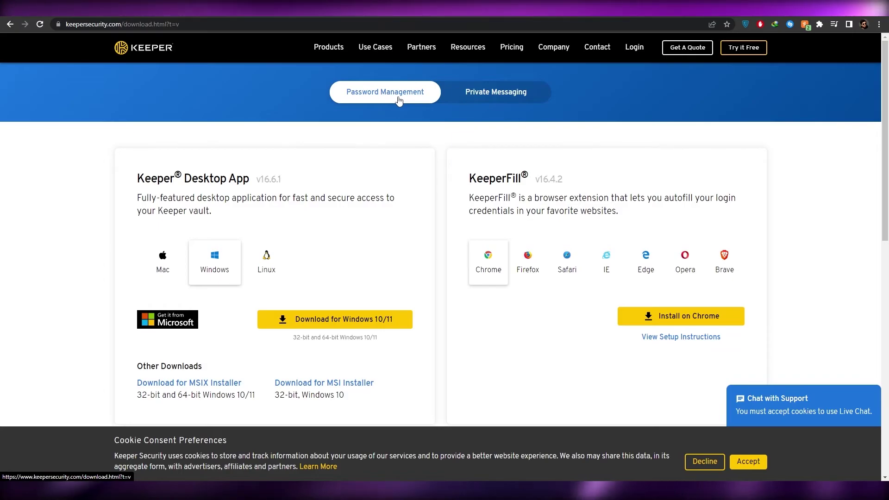
{"action": "scroll", "coordinate": [324, 122], "scroll_direction": "down", "scroll_amount": 1}
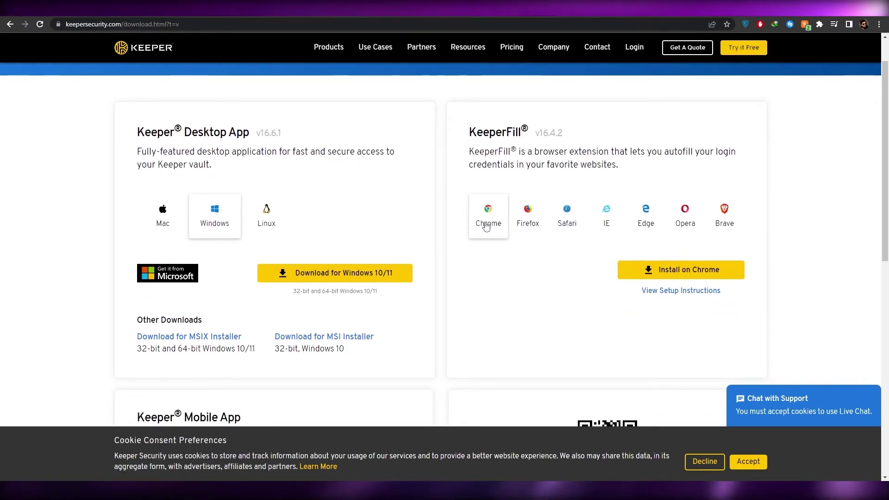
Add the Keeper Password Manager & Digital Vault extension from its Web Store listing, approving its permissions
{"action": "left_click", "coordinate": [657, 270]}
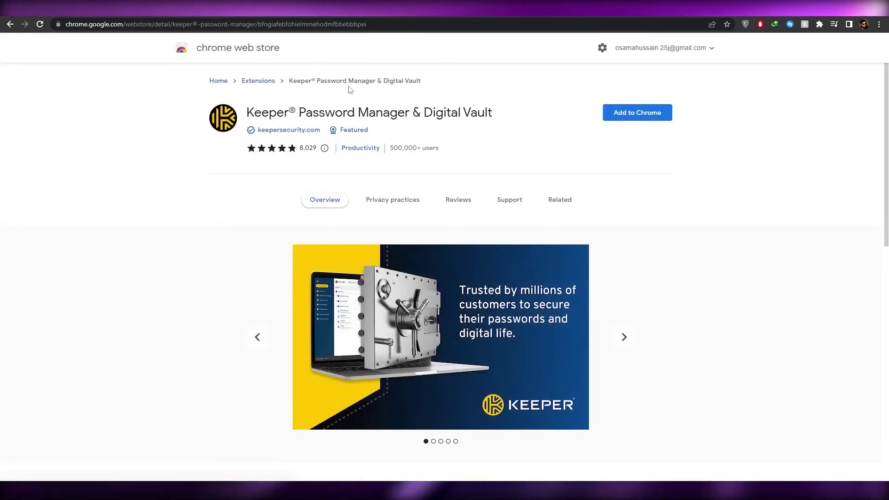
{"action": "scroll", "coordinate": [427, 251], "scroll_direction": "down", "scroll_amount": 1}
{"action": "scroll", "coordinate": [370, 226], "scroll_direction": "up", "scroll_amount": 1}
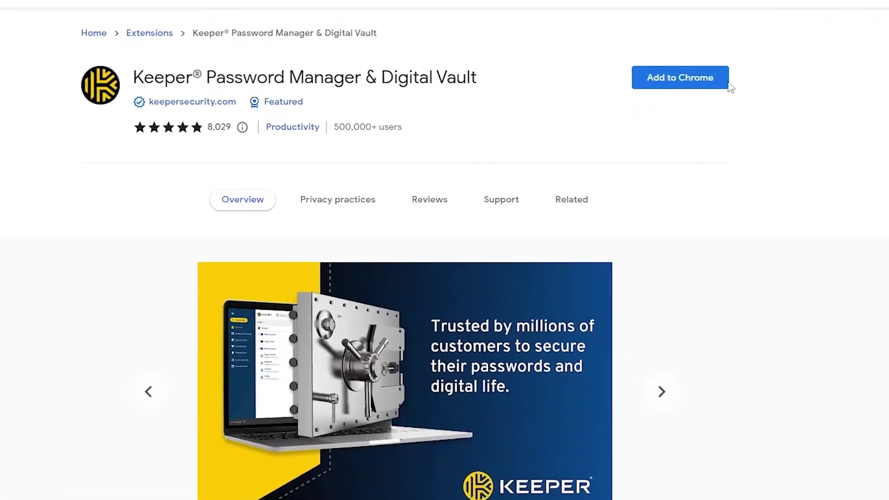
{"action": "left_click", "coordinate": [673, 77]}
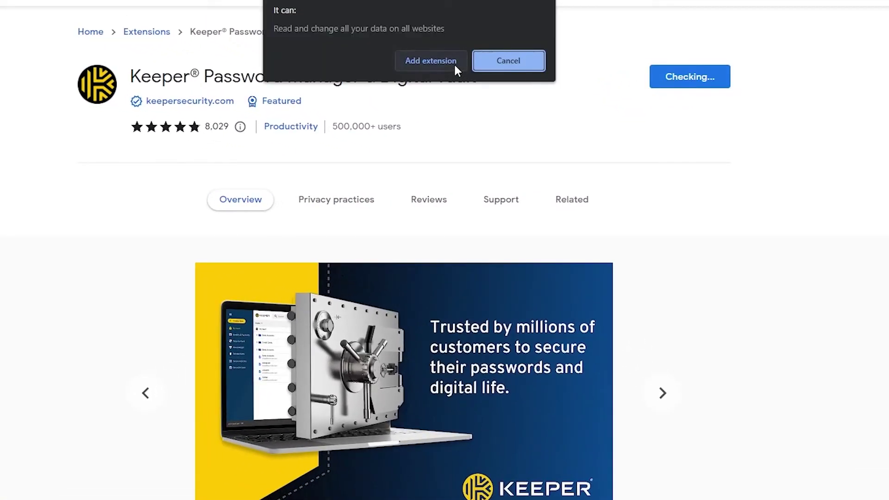
{"action": "left_click", "coordinate": [455, 65]}
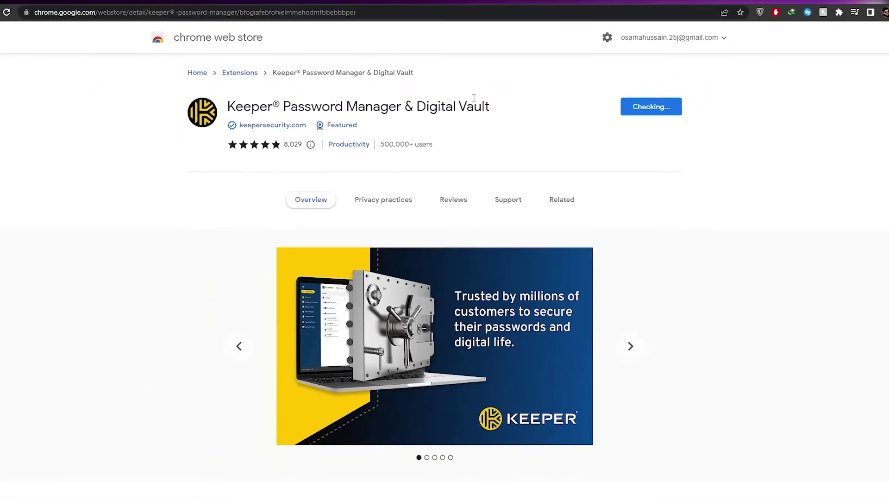